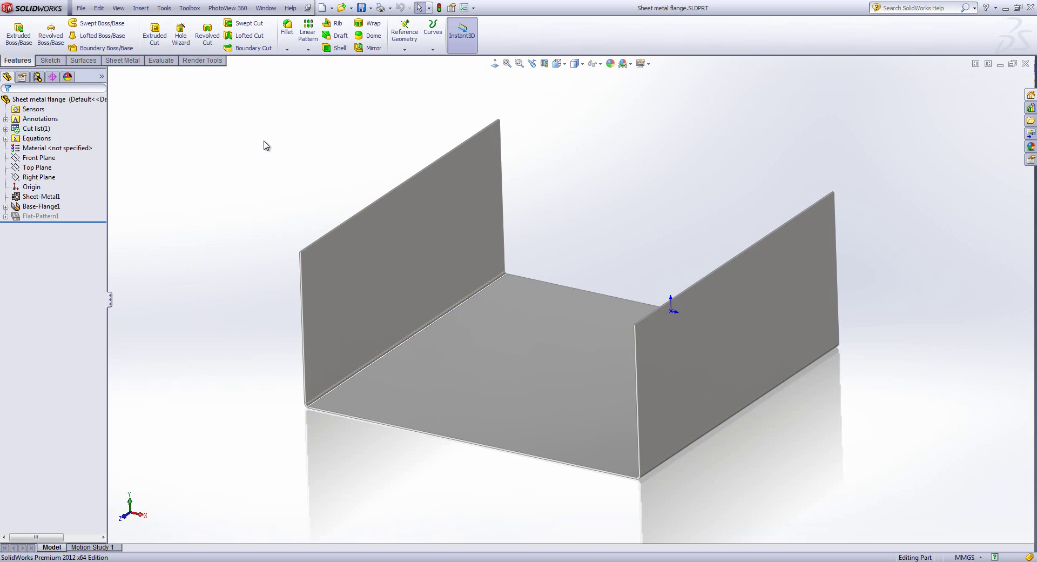
# - Start an Edge Flange on the top edges of both upright side walls, with both flanges pointing inward
pyautogui.click(123, 61)
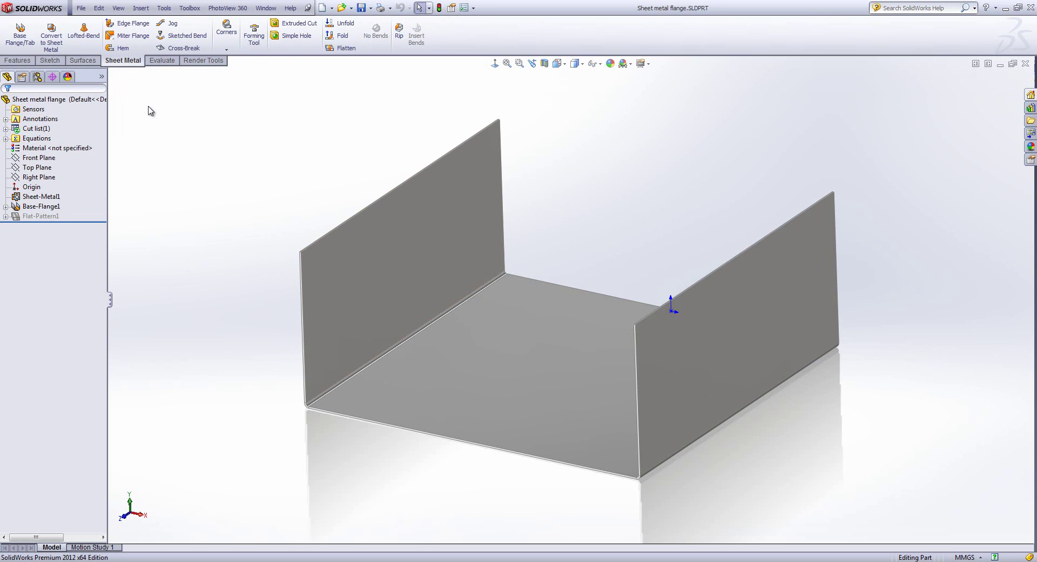
pyautogui.click(129, 24)
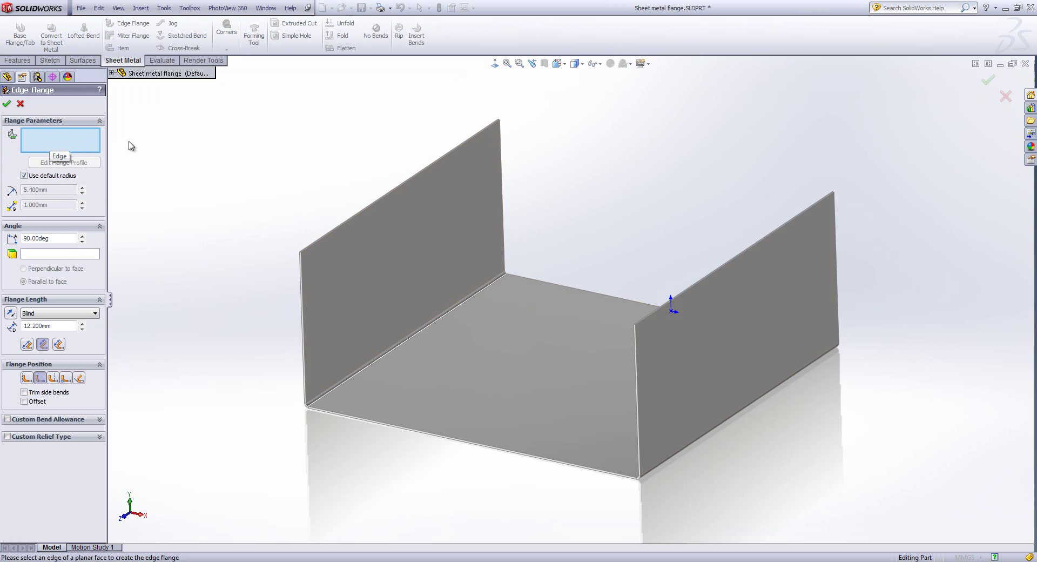
pyautogui.click(459, 153)
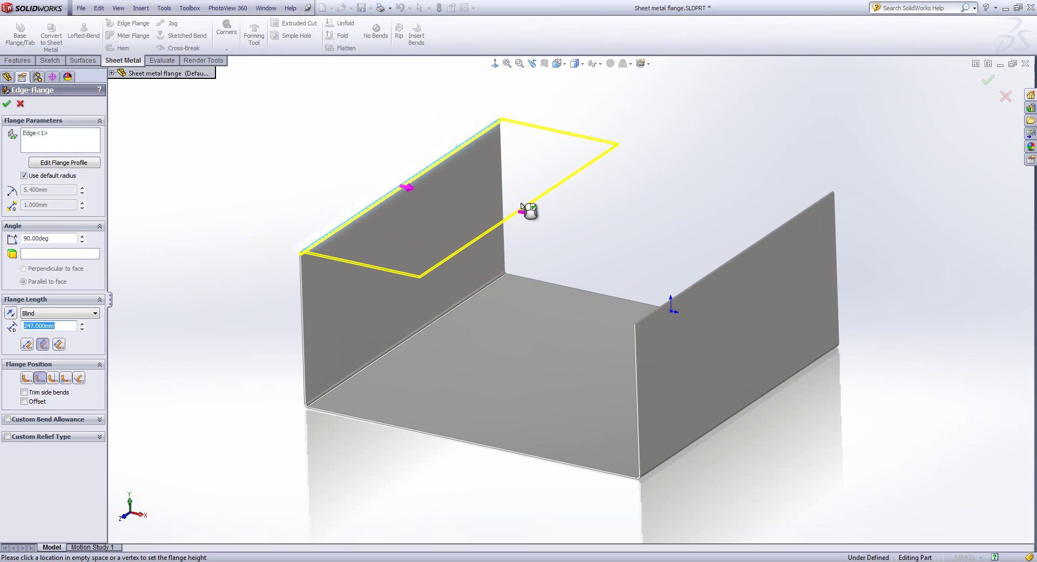
pyautogui.click(521, 205)
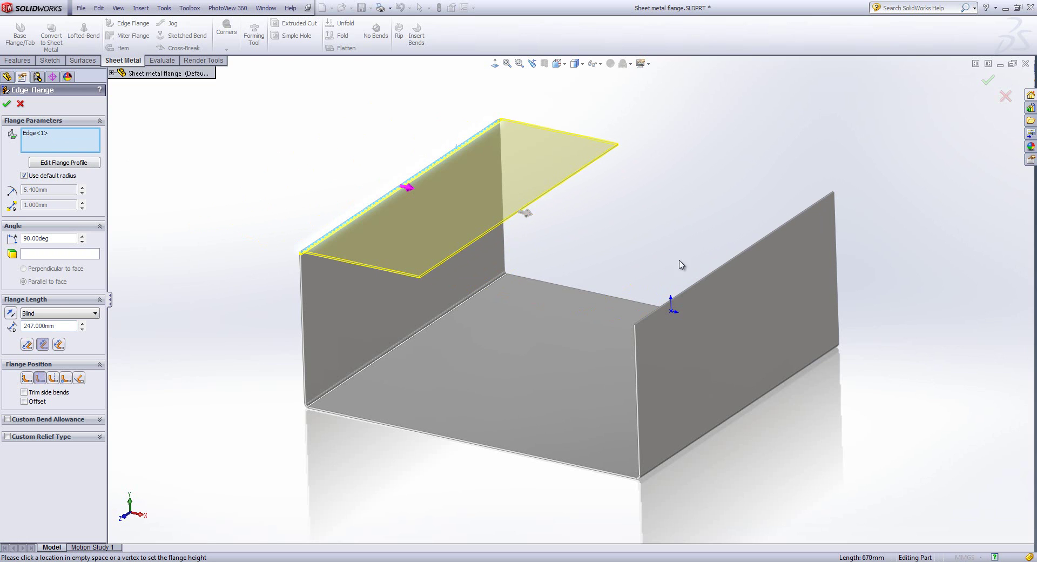
pyautogui.click(753, 252)
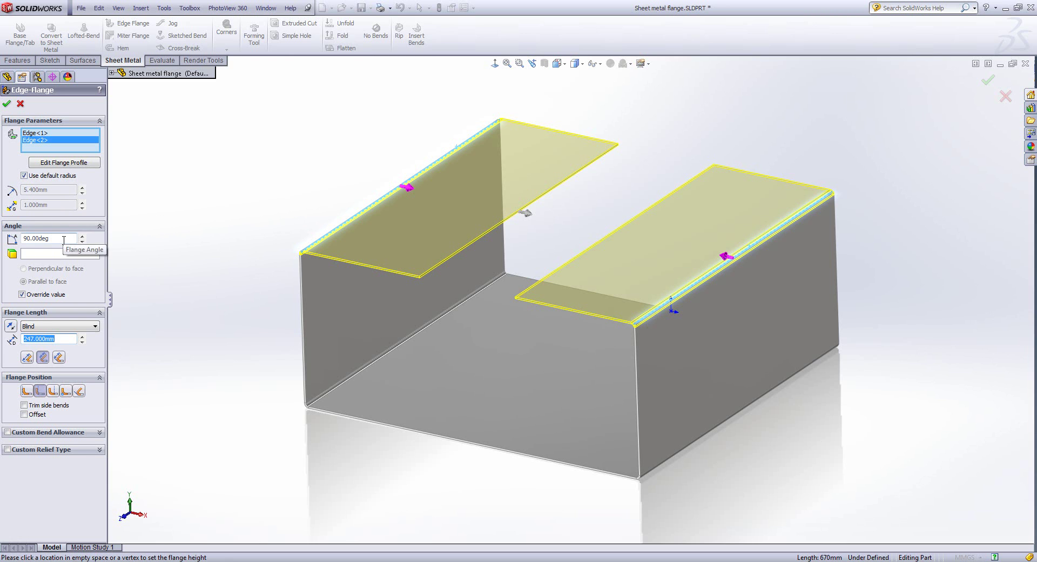
# - Try larger and smaller flange angles and set the angle back to 90 degrees
pyautogui.click(84, 236)
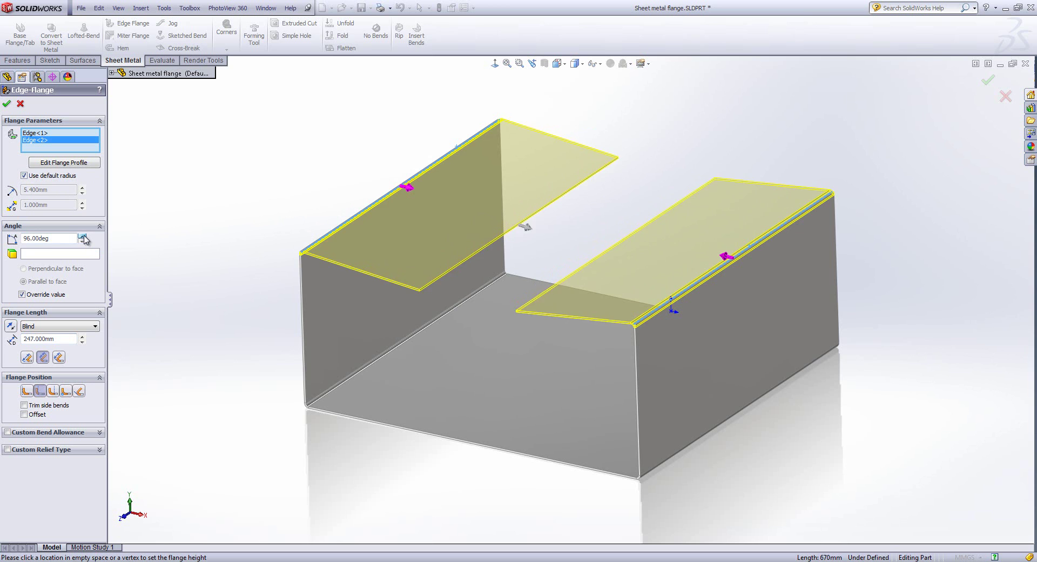
pyautogui.click(83, 241)
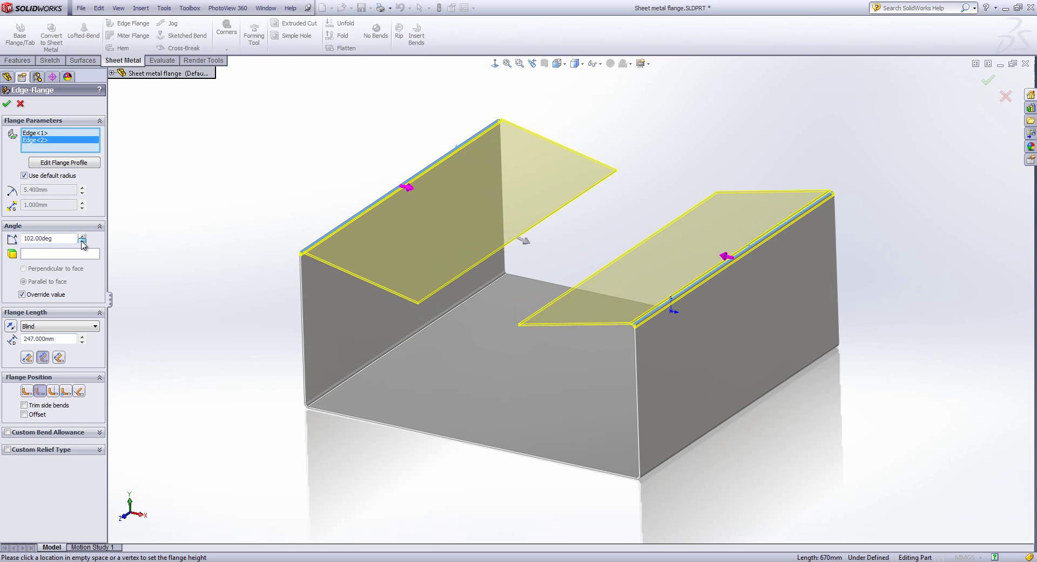
pyautogui.click(82, 241)
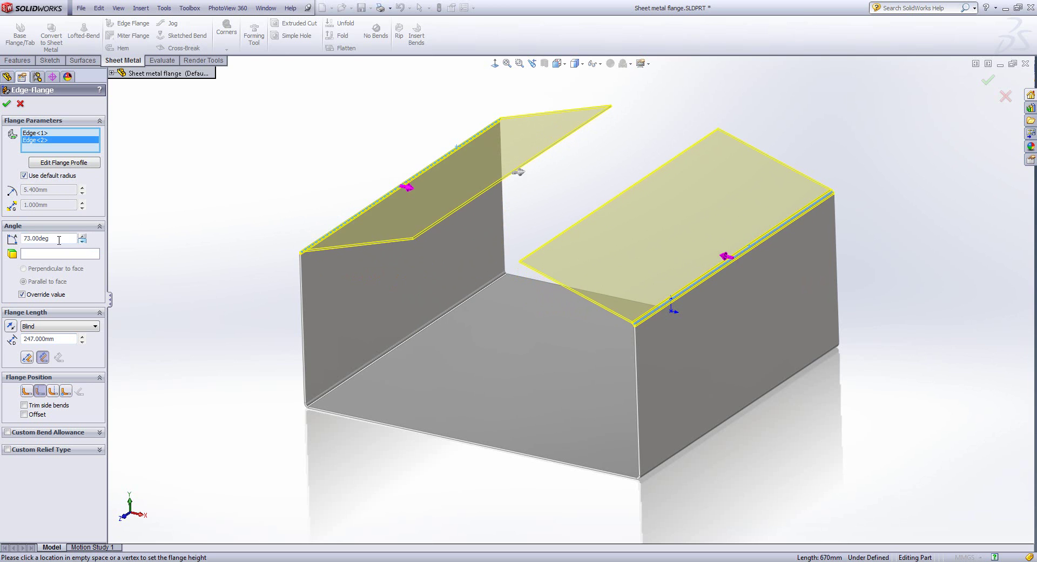
pyautogui.moveTo(62, 237); pyautogui.dragTo(2, 243)
pyautogui.write('90')
pyautogui.press('Return')
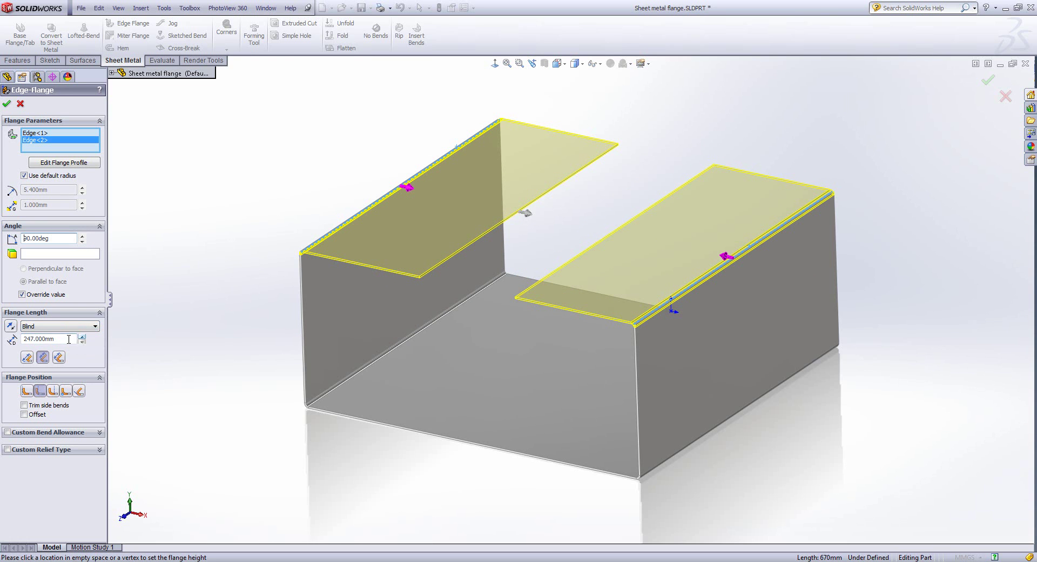
# - Set the blind length of the edge flanges to 200 mm
pyautogui.moveTo(68, 339); pyautogui.dragTo(7, 346)
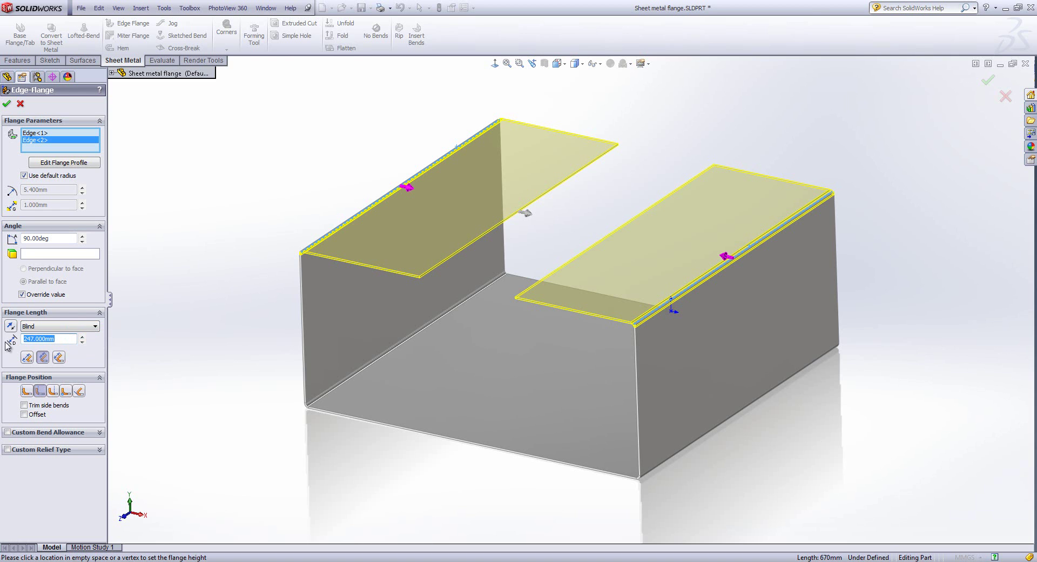
pyautogui.write('200')
pyautogui.press('Return')
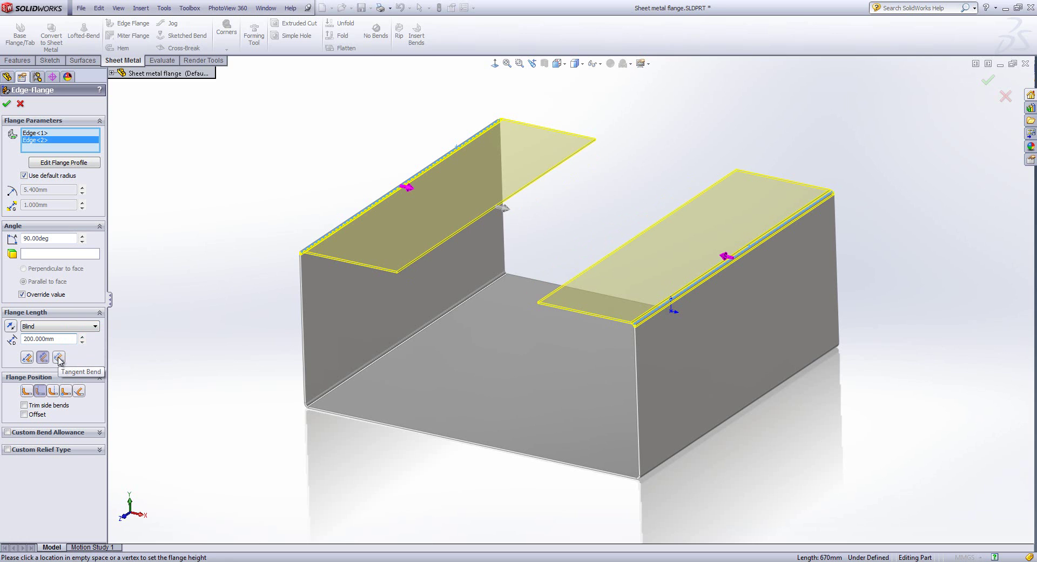
# - Compare the Outer Virtual Sharp and Tangent Bend length references and return to Inner Virtual Sharp
pyautogui.click(28, 358)
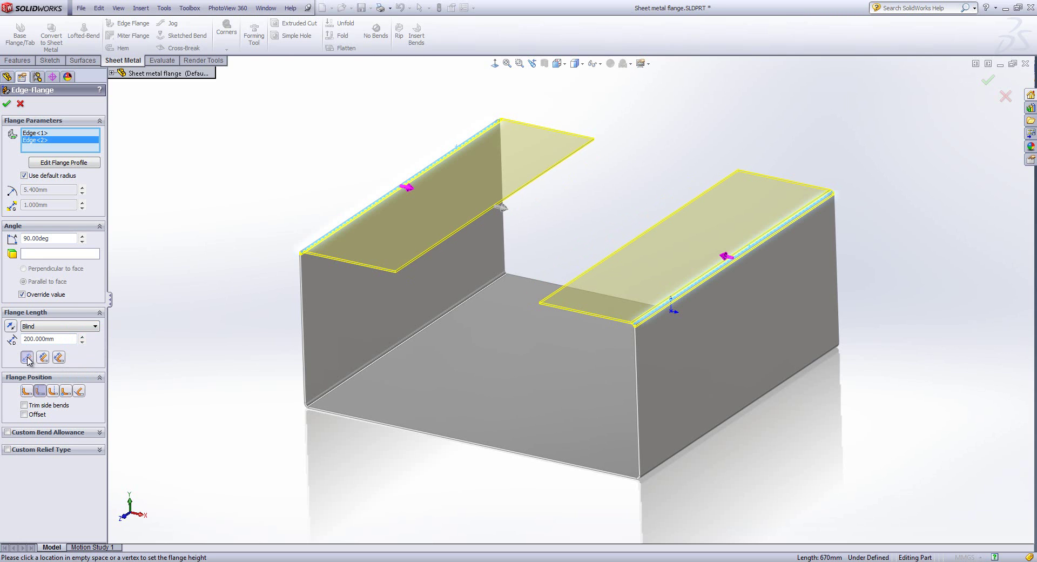
pyautogui.click(43, 357)
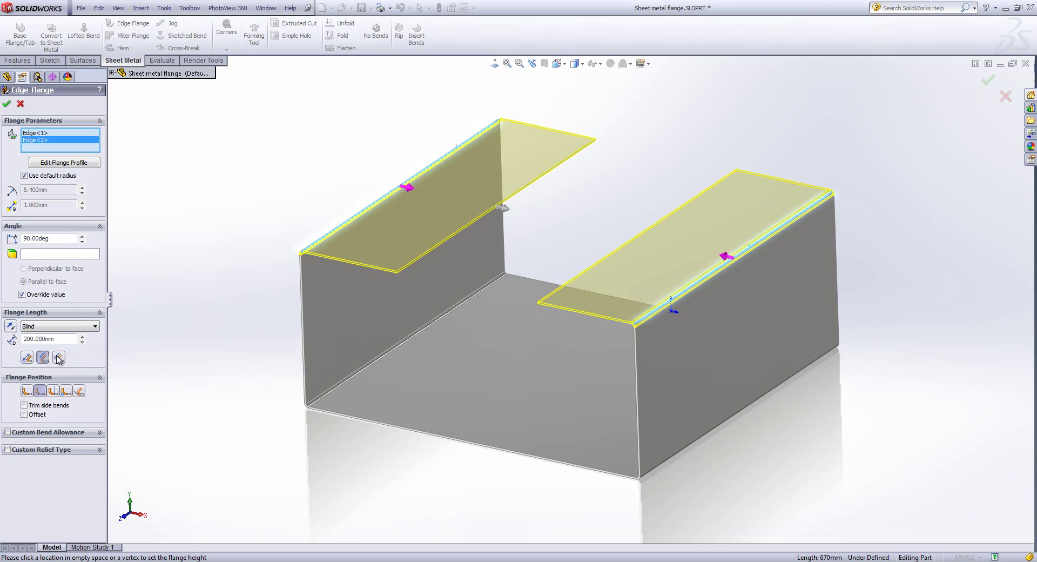
pyautogui.click(58, 358)
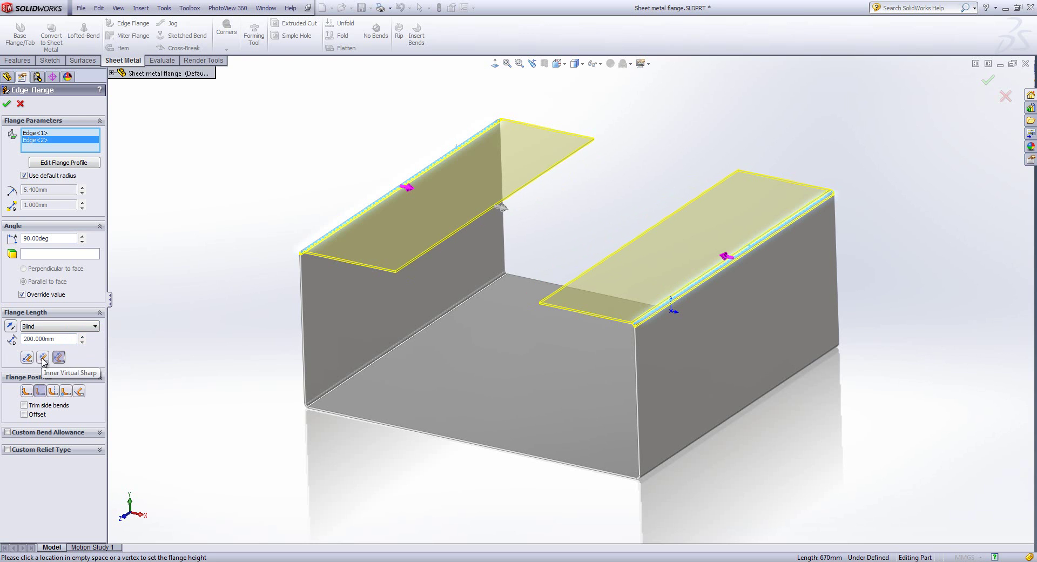
pyautogui.click(44, 358)
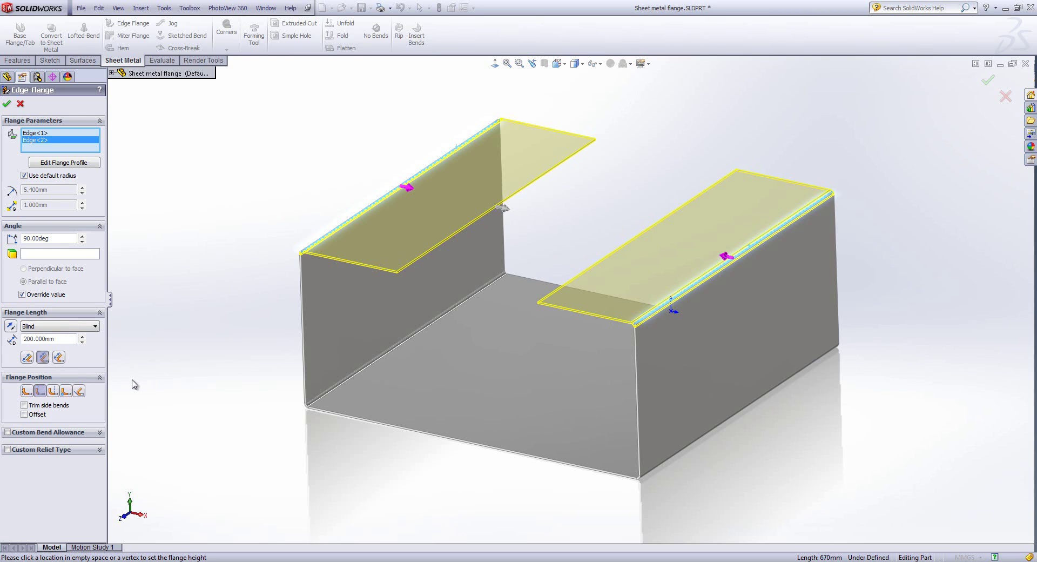
# - Compare the flange position options at the bend in the front view, including Material Inside, and return to Material Outside
pyautogui.scroll(-3, 600, 157)
pyautogui.moveTo(605, 157); pyautogui.dragTo(594, 144, button='middle')
pyautogui.hotkey('ctrl', '1')
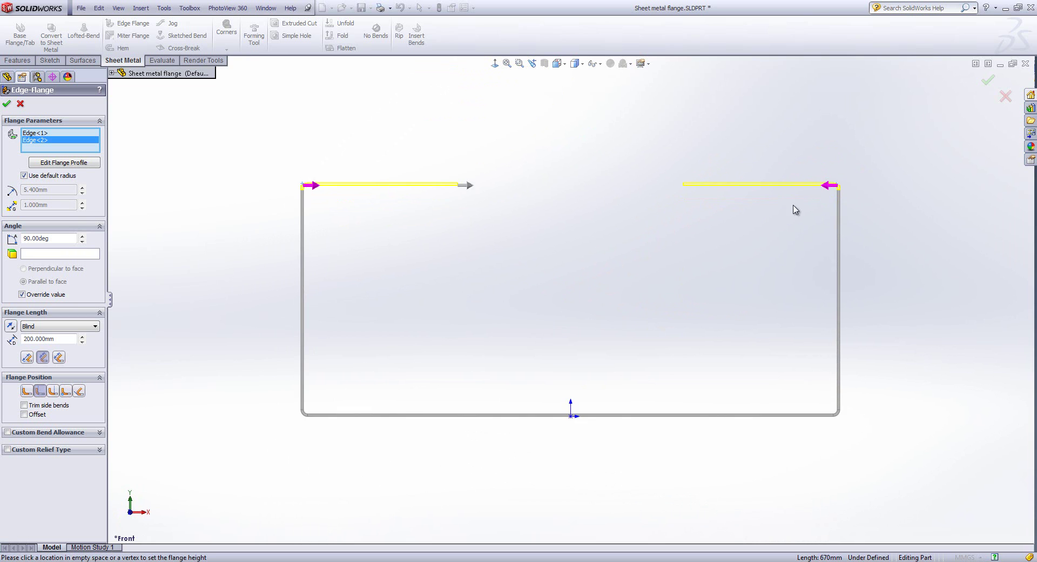
pyautogui.scroll(-5, 808, 204)
pyautogui.scroll(-5, 810, 205)
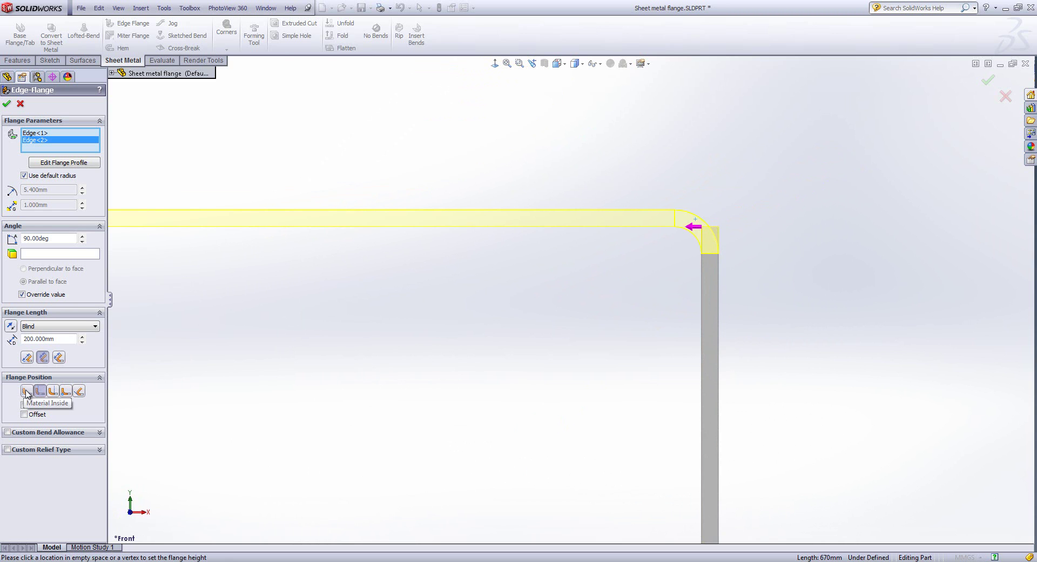
pyautogui.click(26, 391)
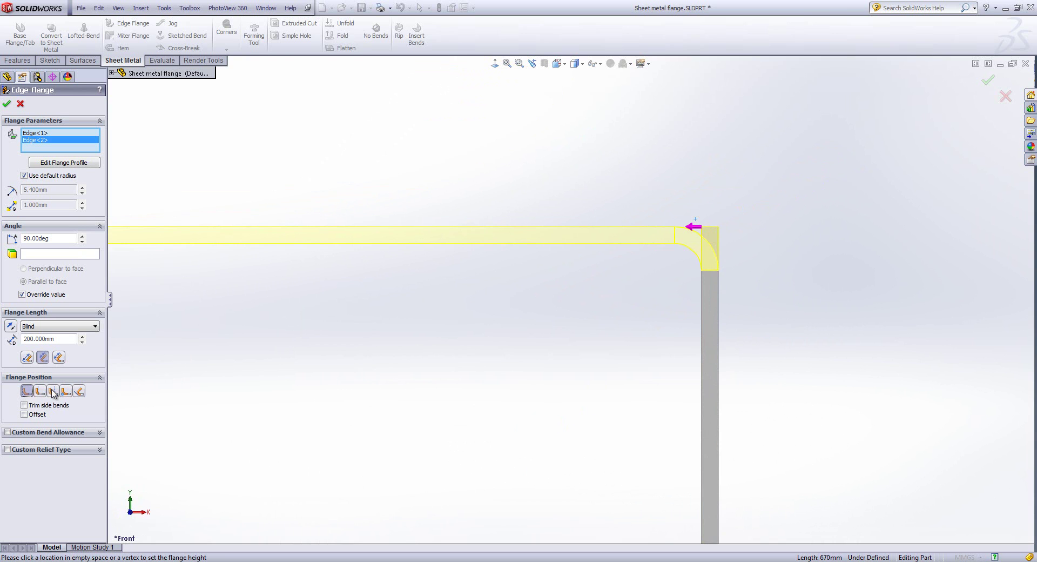
pyautogui.click(52, 391)
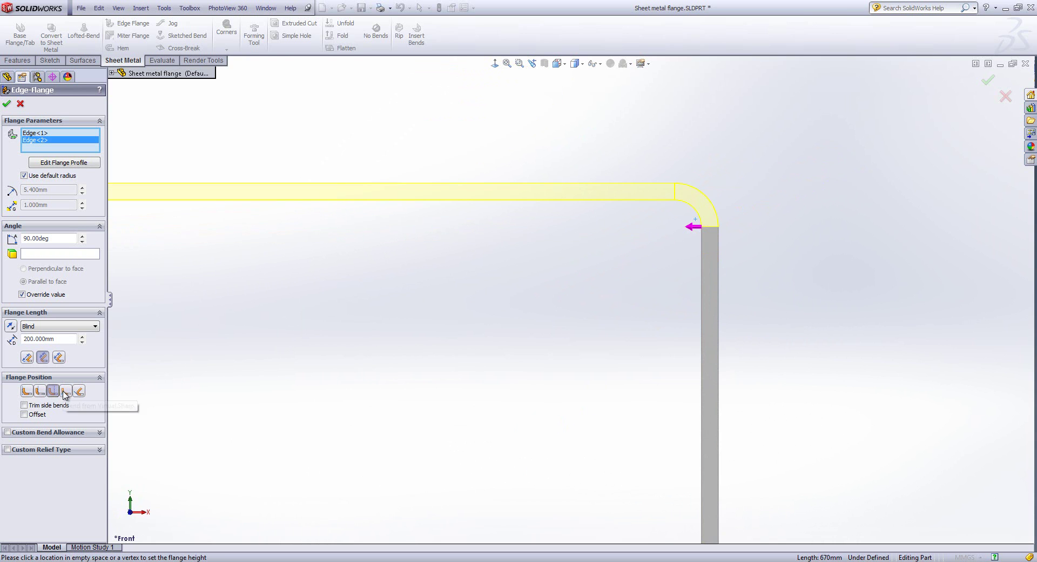
pyautogui.click(65, 391)
pyautogui.click(77, 392)
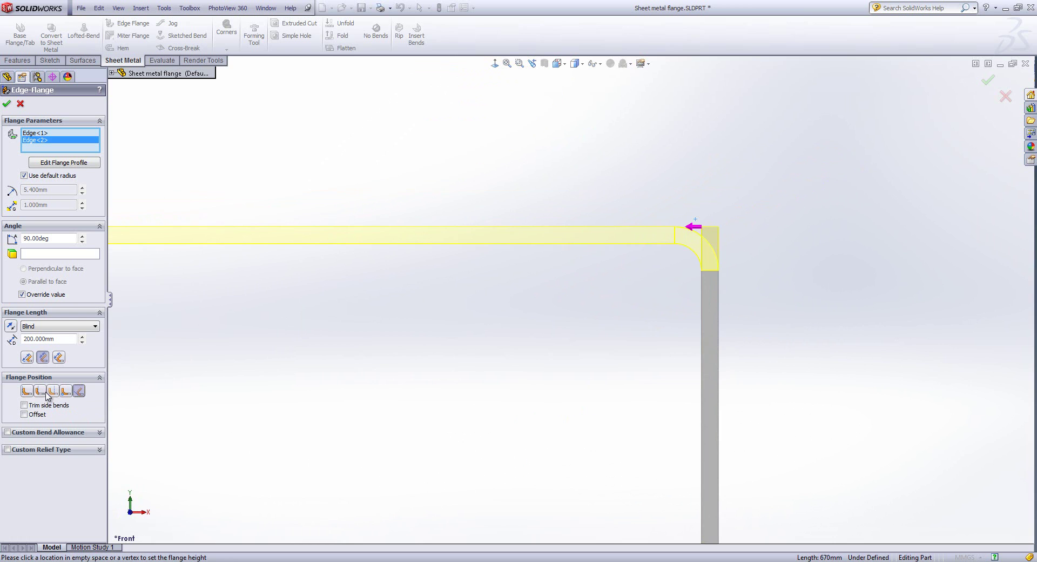
pyautogui.click(26, 391)
pyautogui.click(42, 394)
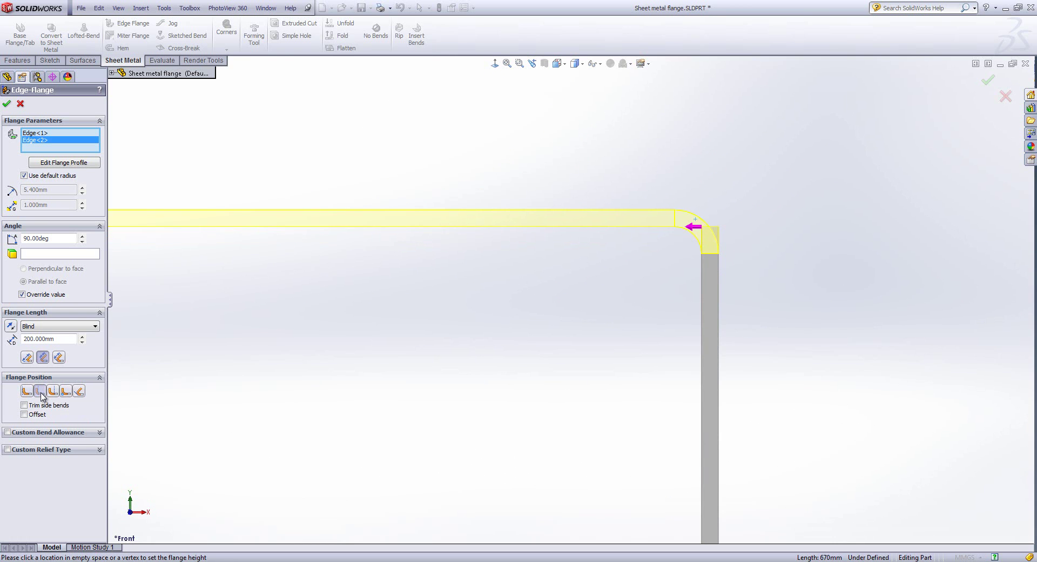
# - Open the flange profile sketch of Edge<1> for editing and view it normal to the sketch plane
pyautogui.hotkey('ctrl', '7')
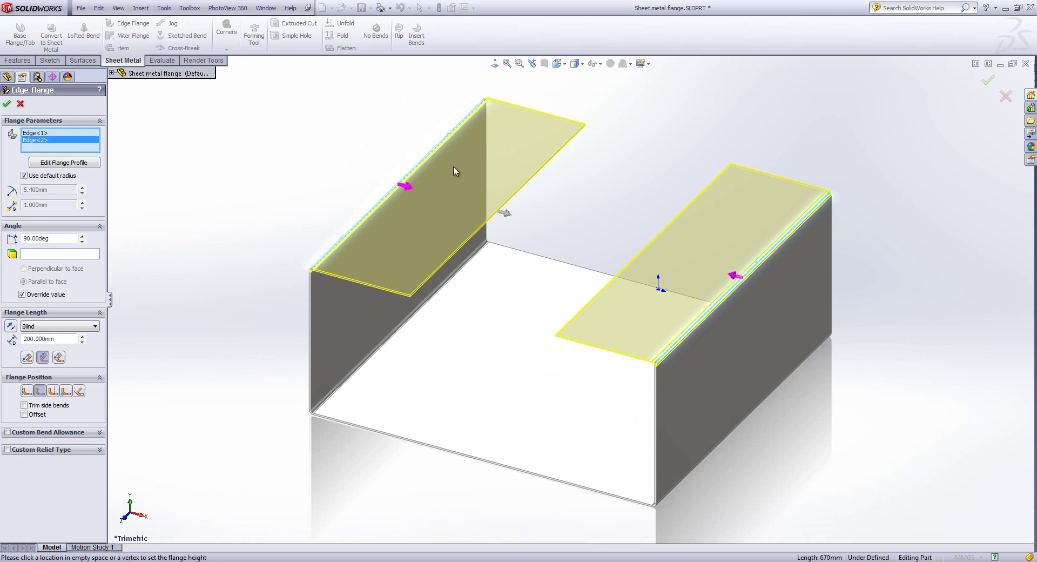
pyautogui.click(33, 134)
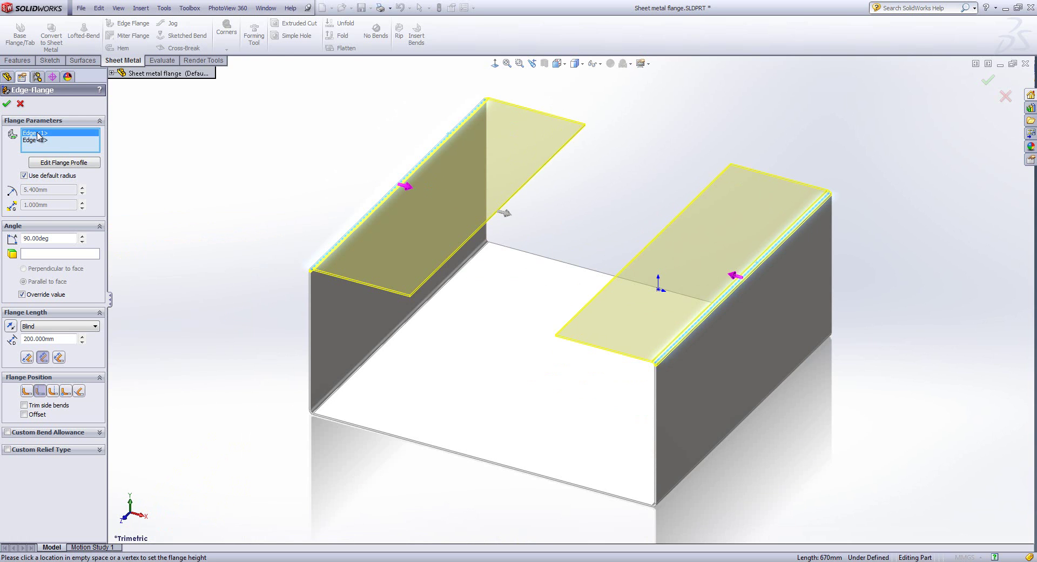
pyautogui.click(42, 140)
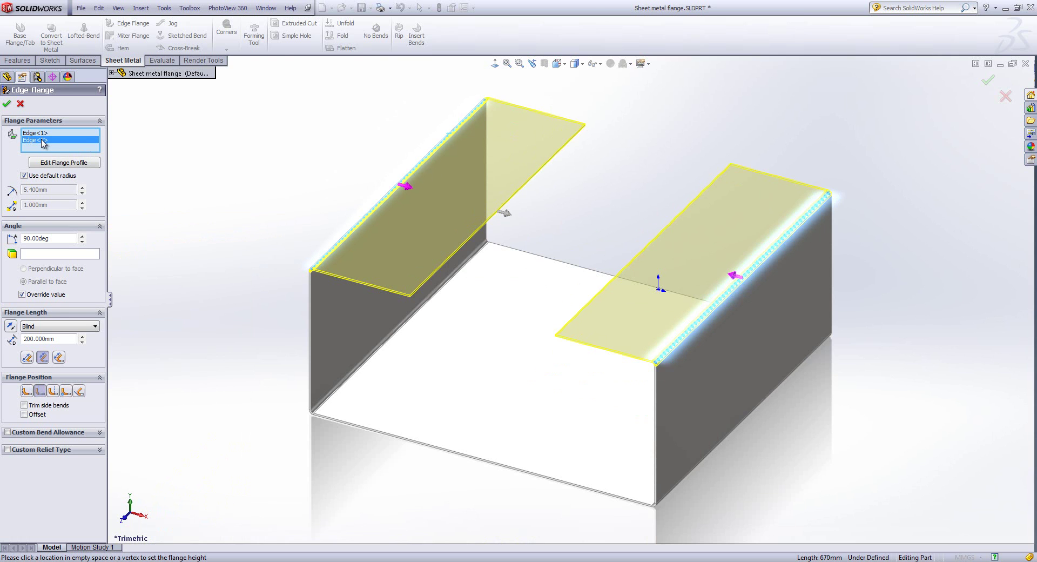
pyautogui.click(39, 133)
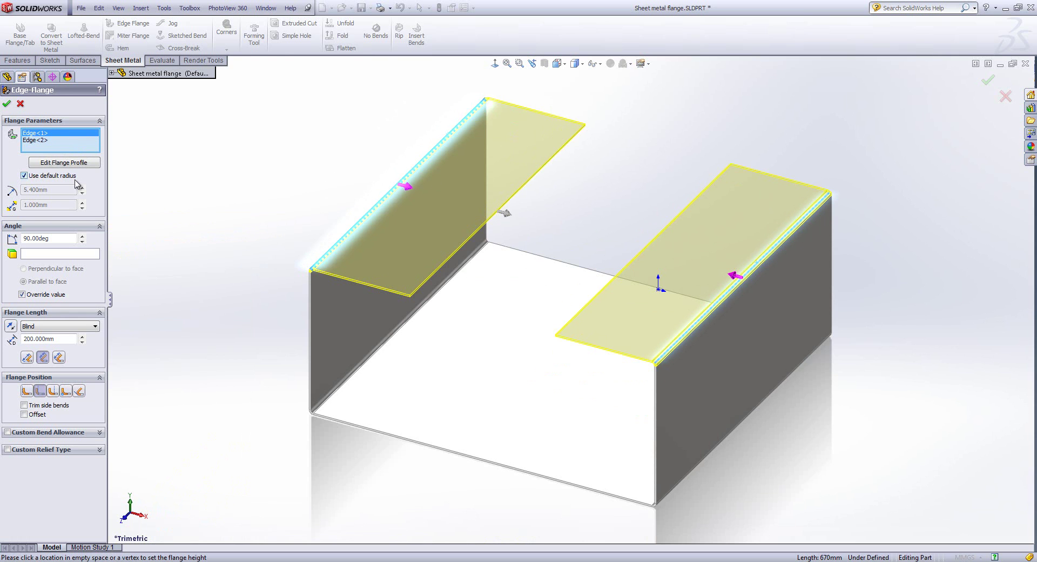
pyautogui.click(64, 163)
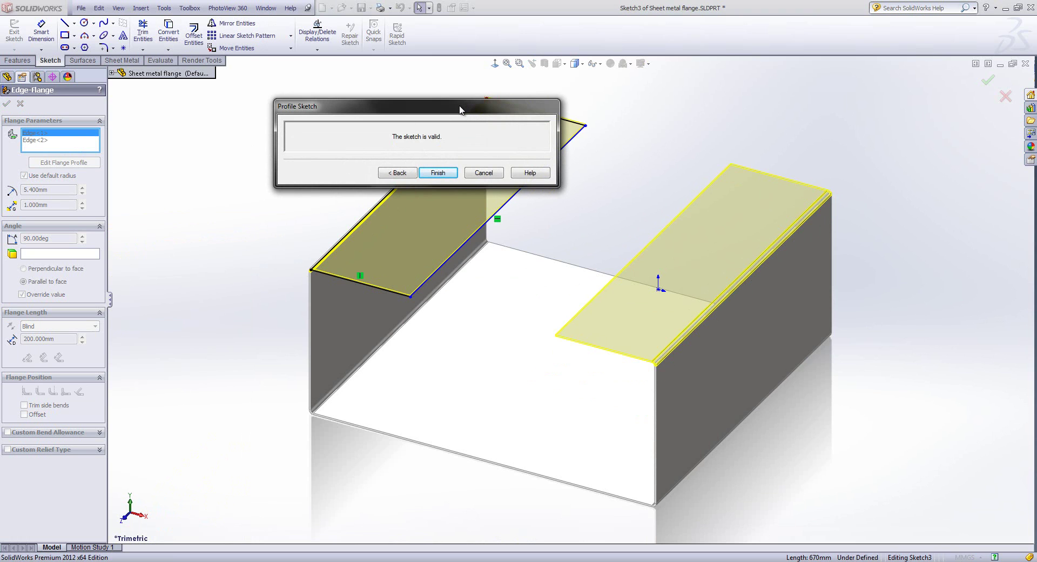
pyautogui.moveTo(452, 113)
pyautogui.mouseDown()
pyautogui.moveTo(734, 72)
pyautogui.moveTo(863, 72)
pyautogui.mouseUp()
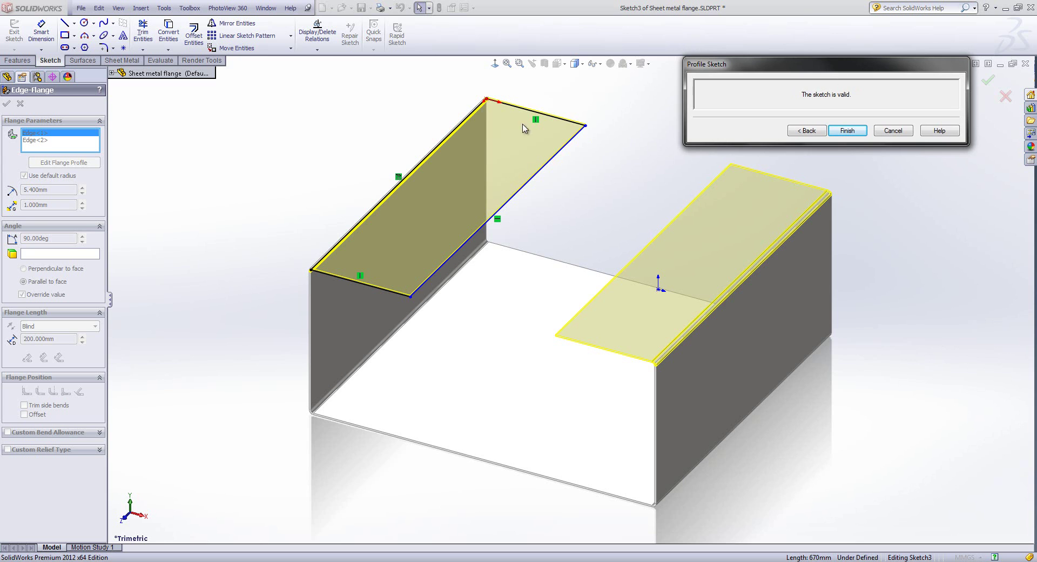
pyautogui.click(495, 64)
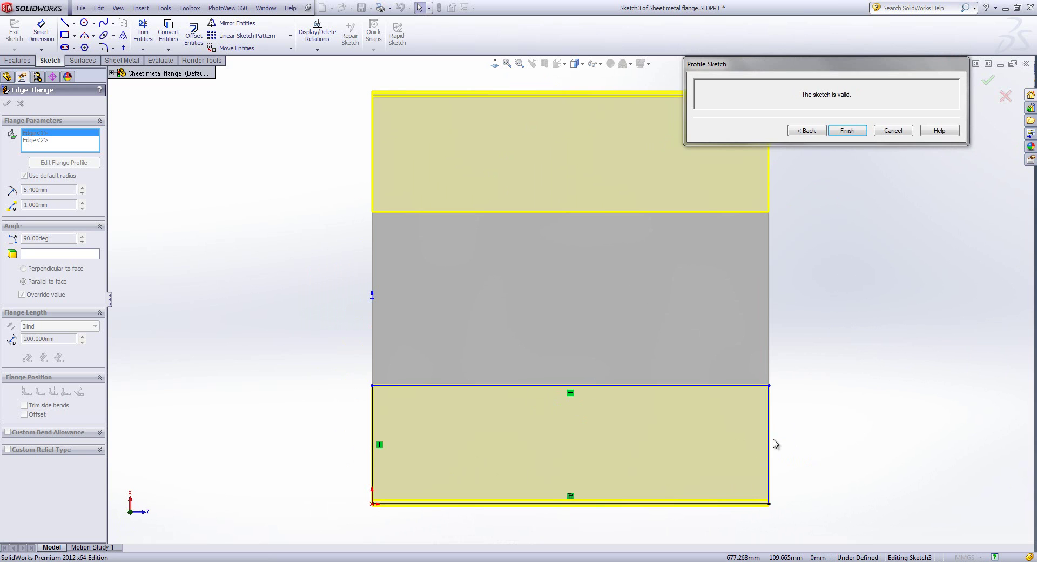
# - Reshape the flange profile into a trapezoid by moving both free corners inward, leaving its short side about 405 mm long
pyautogui.moveTo(769, 385); pyautogui.dragTo(696, 393)
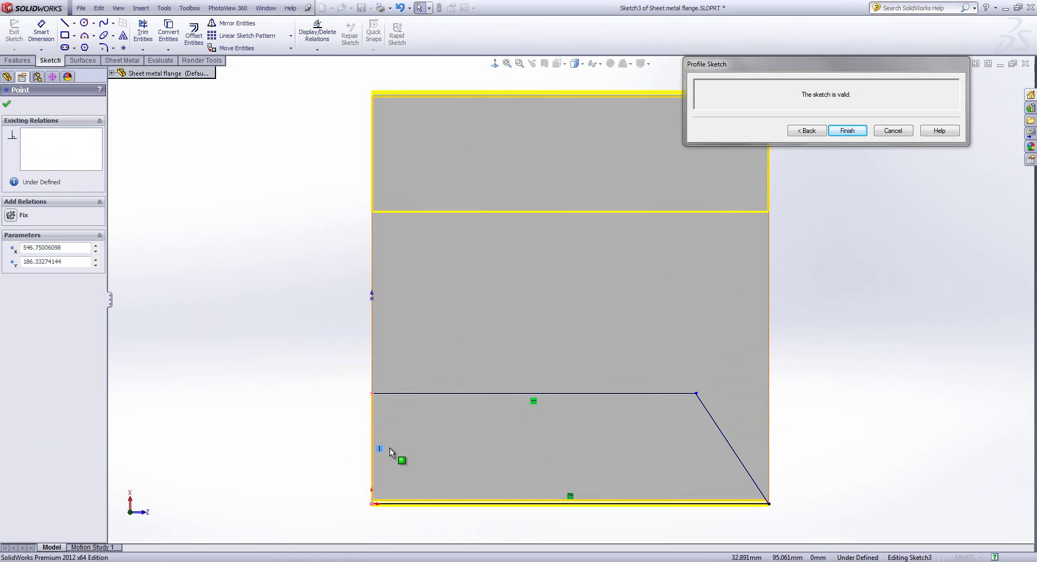
pyautogui.click(397, 422)
pyautogui.moveTo(371, 394); pyautogui.dragTo(451, 385)
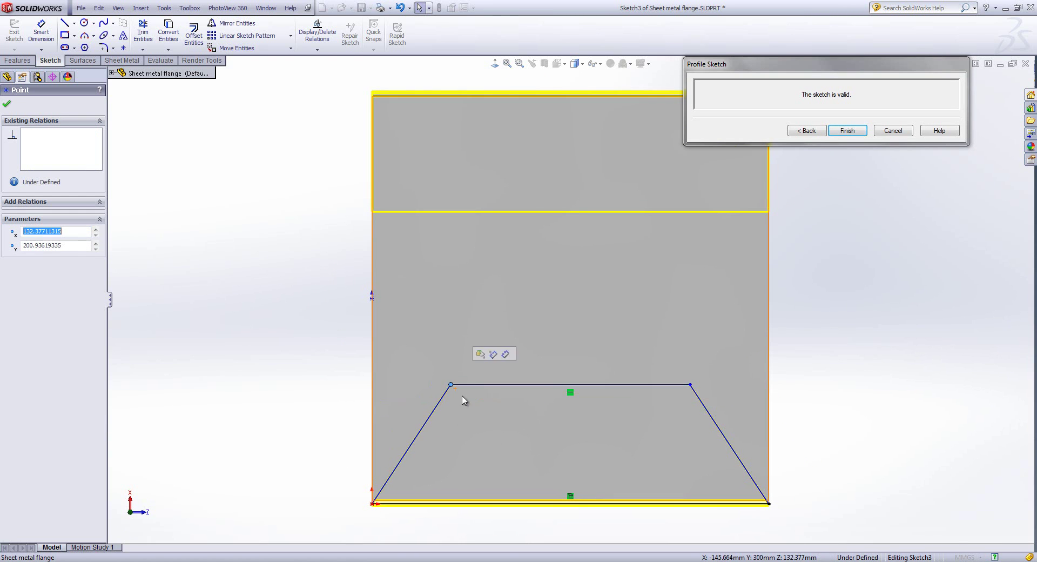
# - Dimension the depth of the trapezoid between its two parallel lines with Smart Dimension, accepting the drawn value
pyautogui.click(41, 33)
pyautogui.click(659, 385)
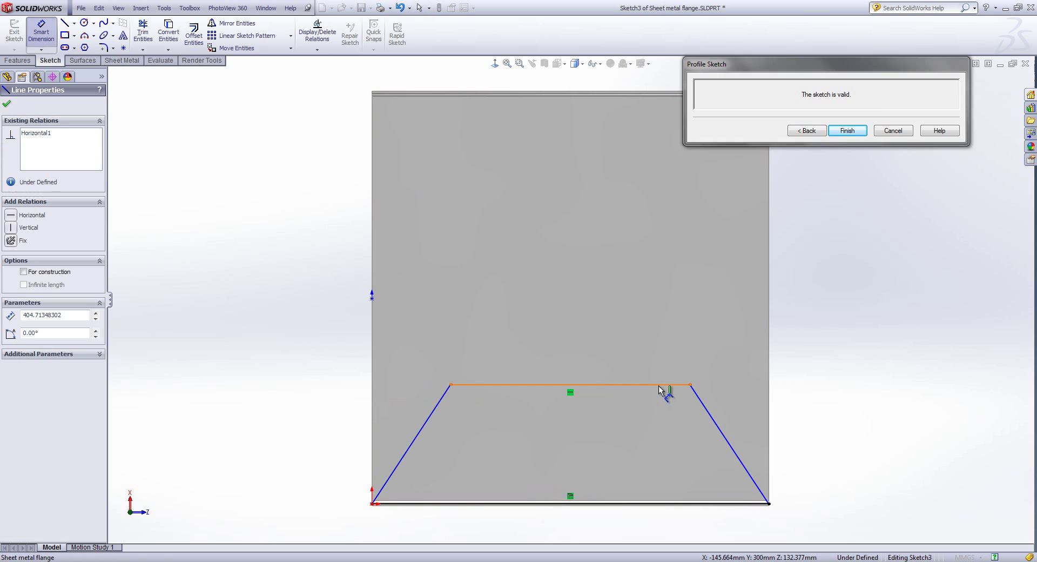
pyautogui.click(722, 502)
pyautogui.click(851, 441)
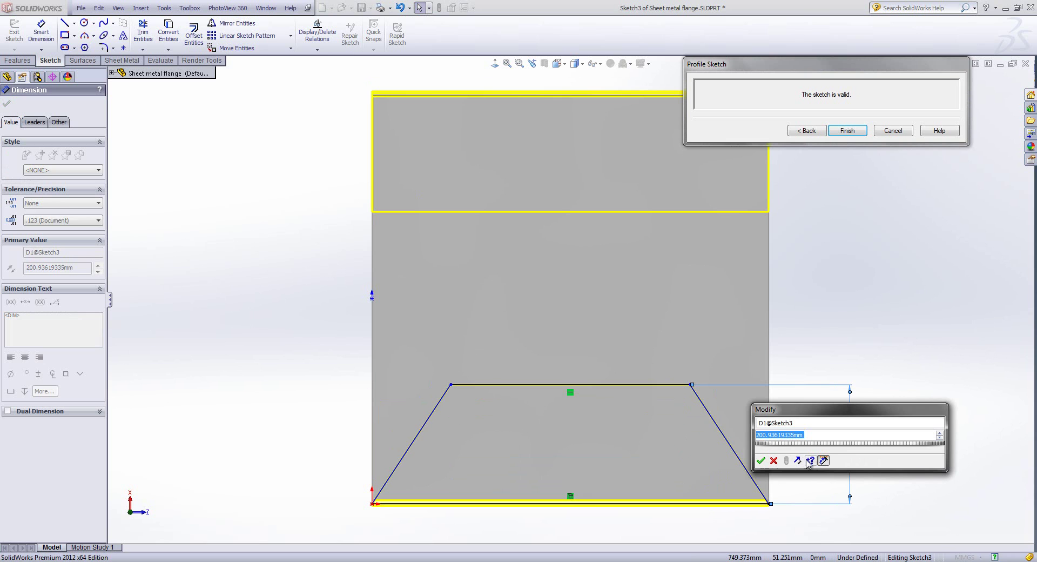
pyautogui.click(762, 460)
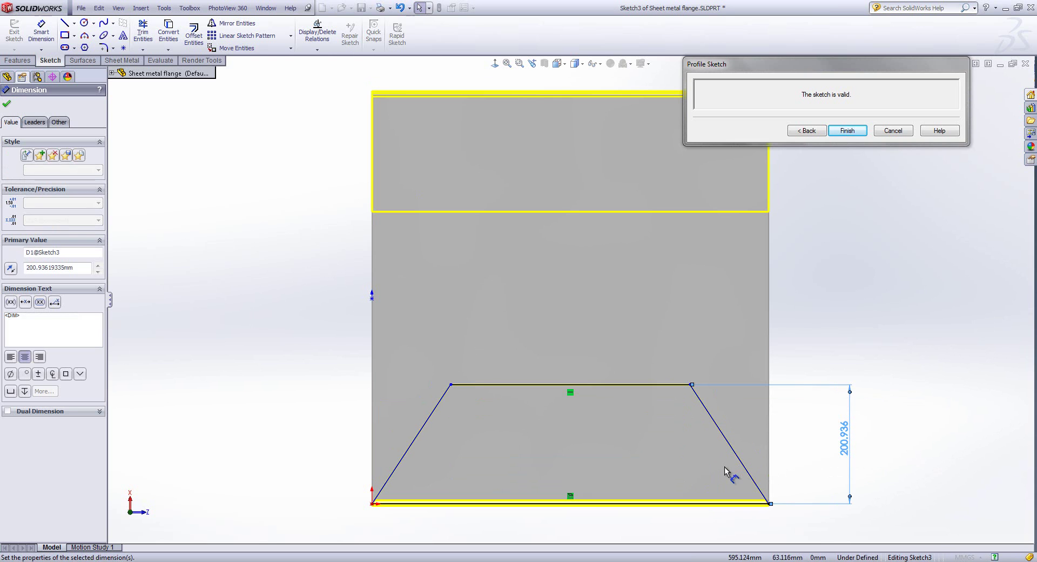
# - Dimension the angle between the trapezoid's right slanted side and its base line to 50 degrees
pyautogui.click(745, 465)
pyautogui.click(718, 504)
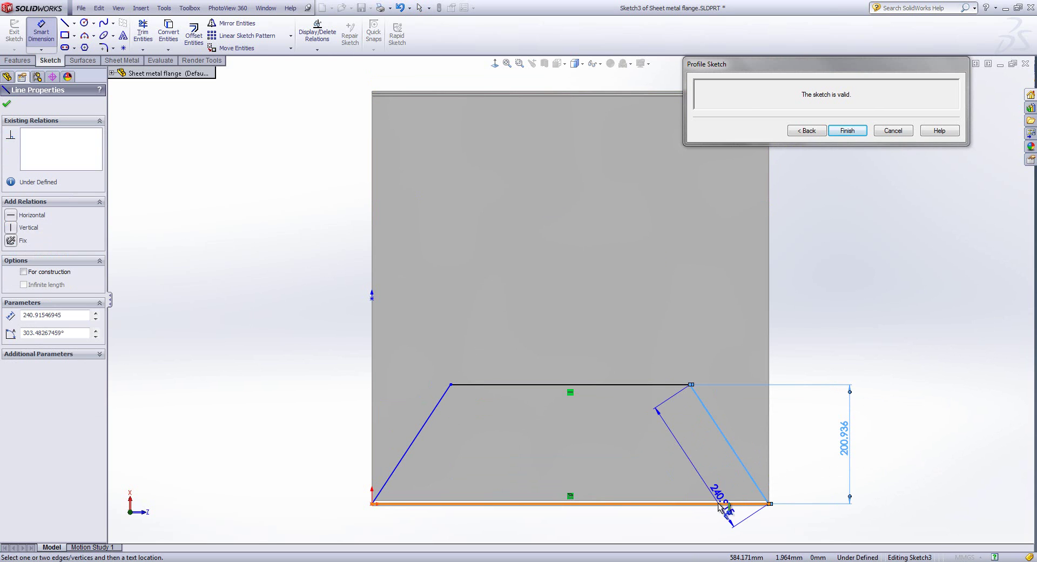
pyautogui.click(707, 479)
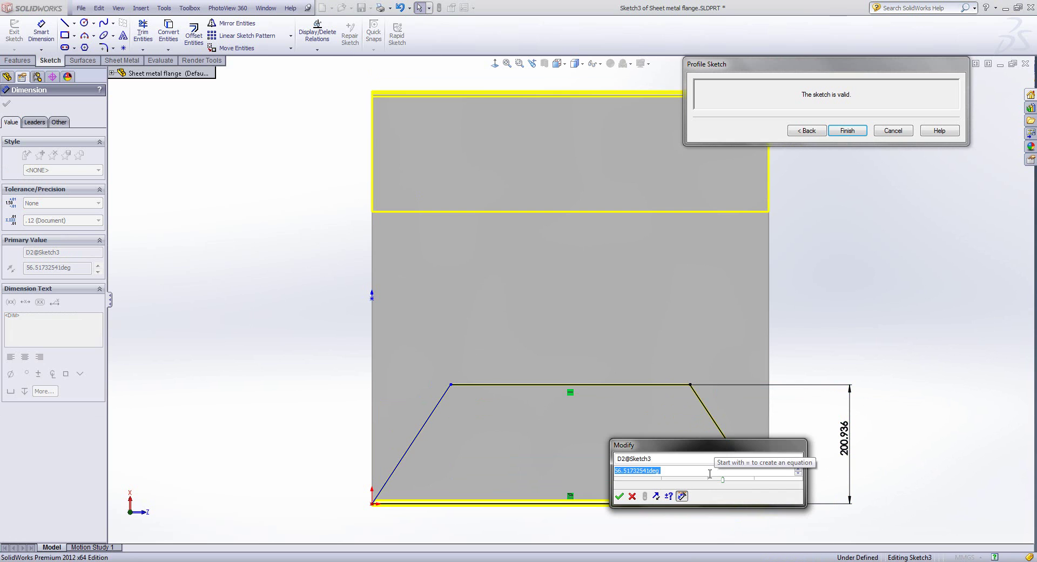
pyautogui.write('50')
pyautogui.press('Return')
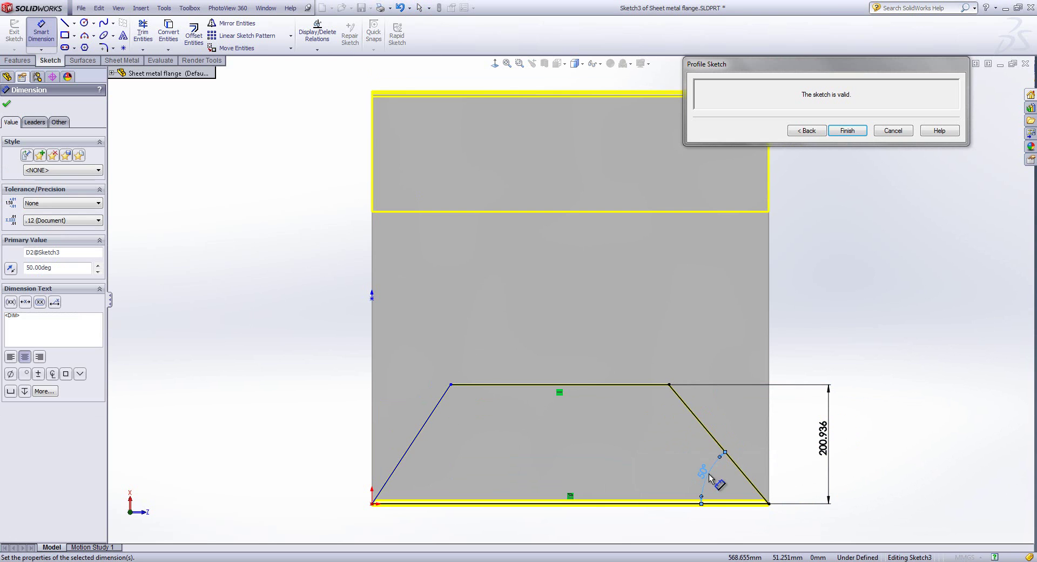
# - Dimension the angle between the trapezoid's left slanted side and its base line to 50 degrees
pyautogui.click(423, 429)
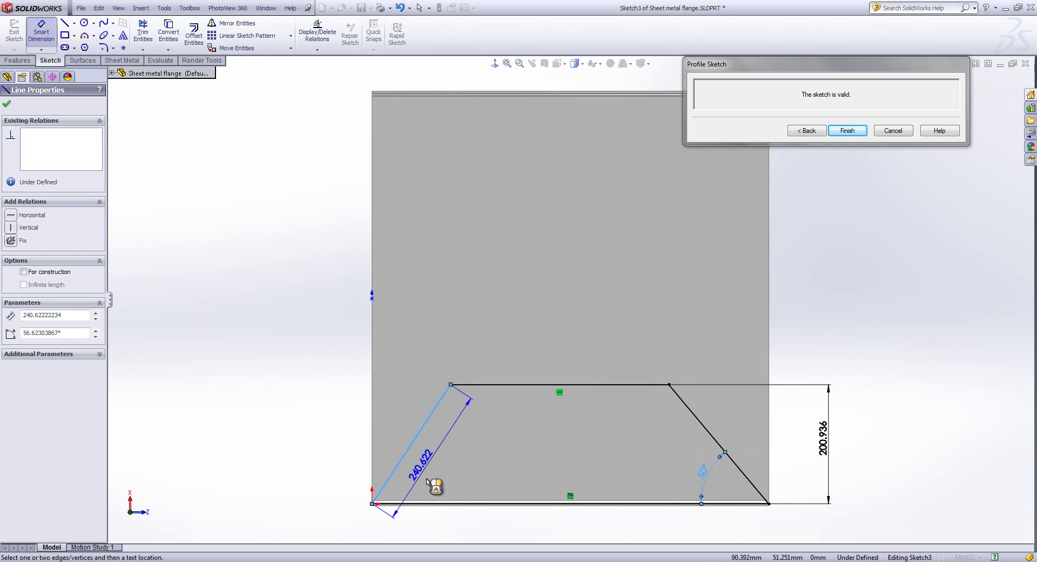
pyautogui.click(433, 502)
pyautogui.click(450, 463)
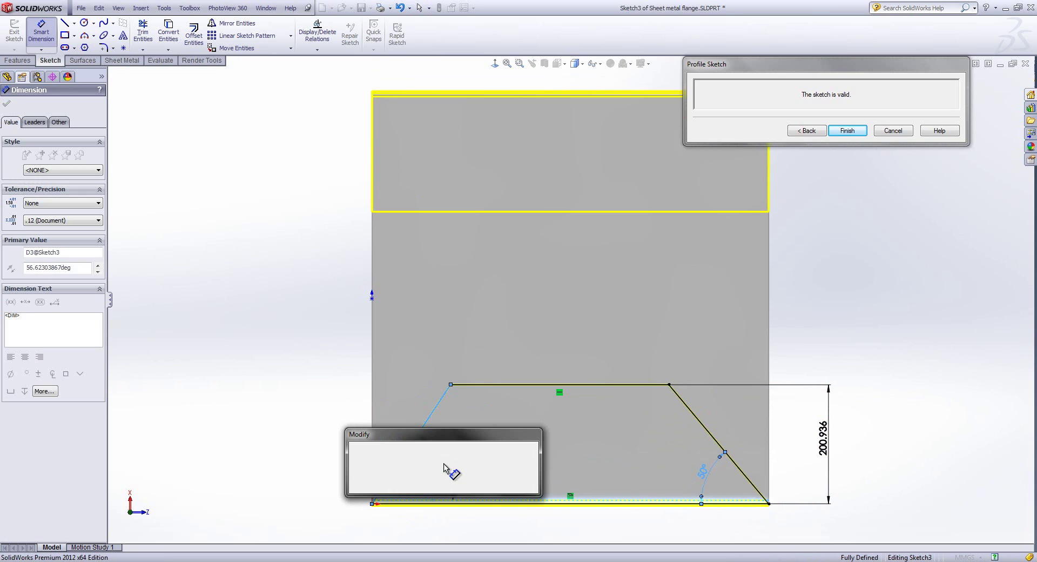
pyautogui.write('50')
pyautogui.press('Return')
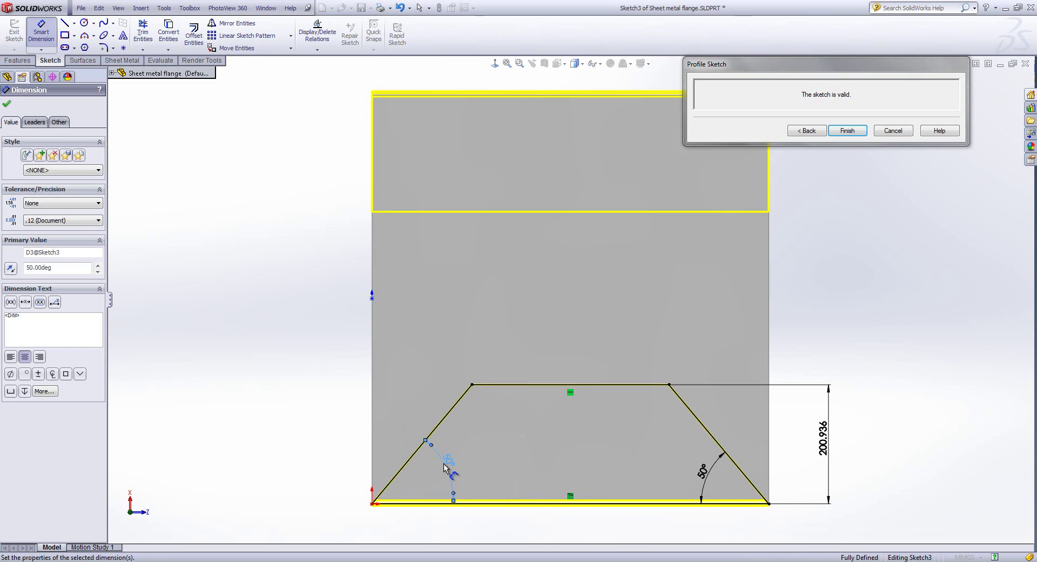
pyautogui.press('Escape')
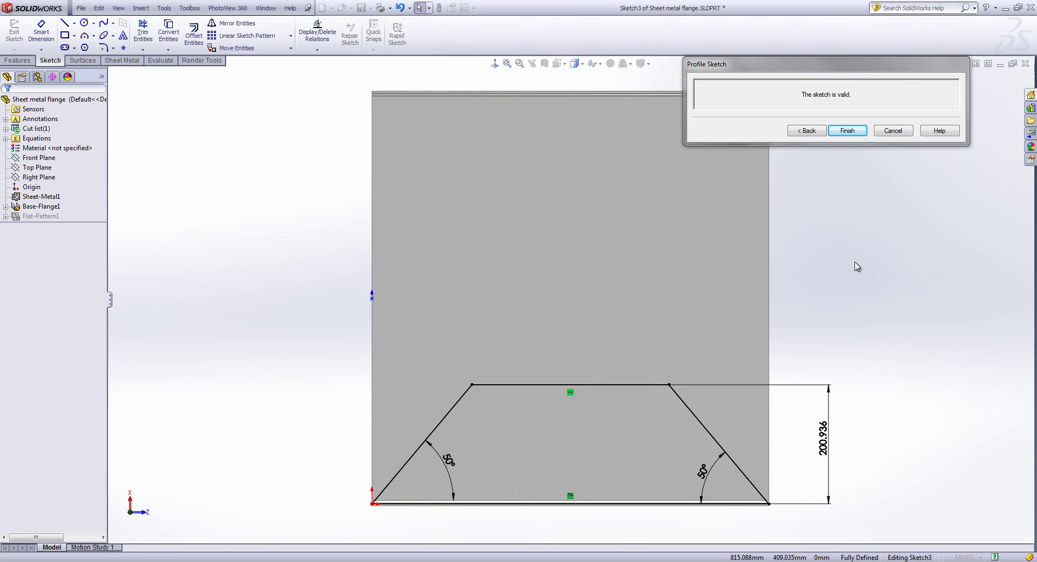
# - Finish the trapezoidal profile sketch to build the edge flanges and inspect them in a trimetric view
pyautogui.click(847, 130)
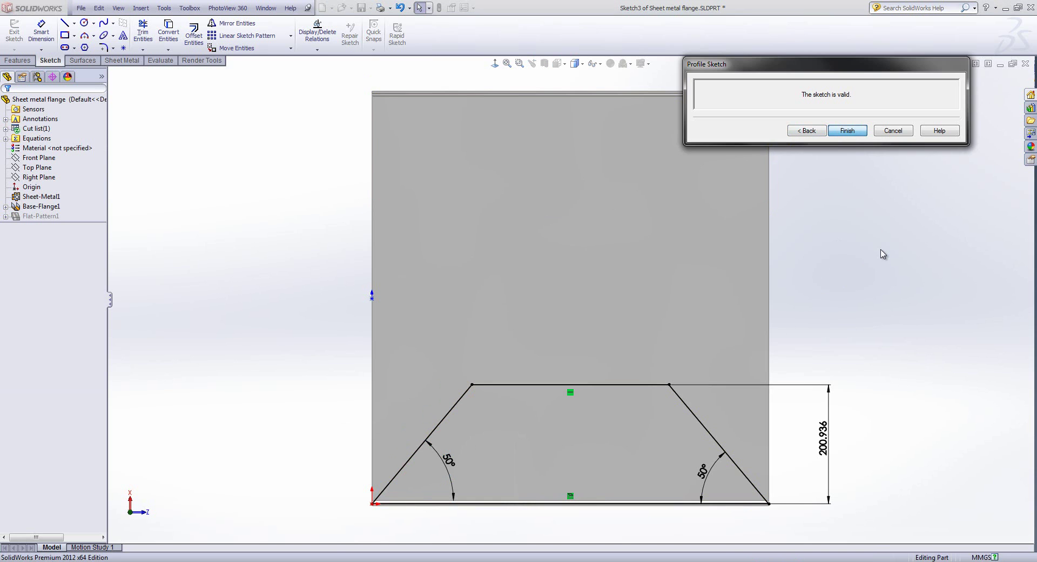
pyautogui.hotkey('ctrl', '7')
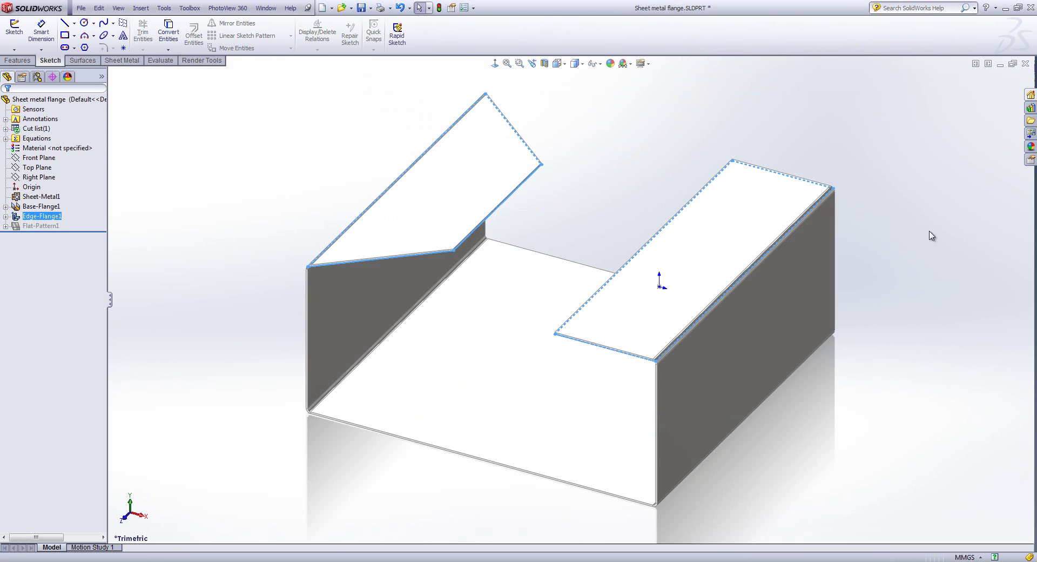
pyautogui.moveTo(619, 173)
pyautogui.mouseDown(button='middle')
pyautogui.moveTo(604, 220)
pyautogui.moveTo(621, 146)
pyautogui.moveTo(606, 166)
pyautogui.mouseUp(button='middle')
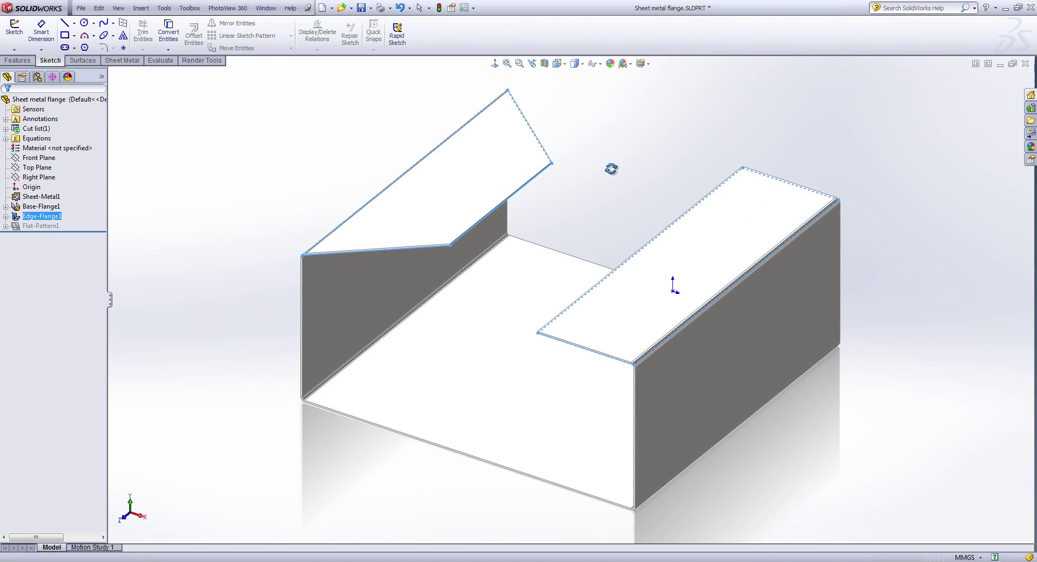
# - Delete the Edge-Flange1 feature together with its dependent sketches and bends
pyautogui.rightClick(48, 219)
pyautogui.click(75, 266)
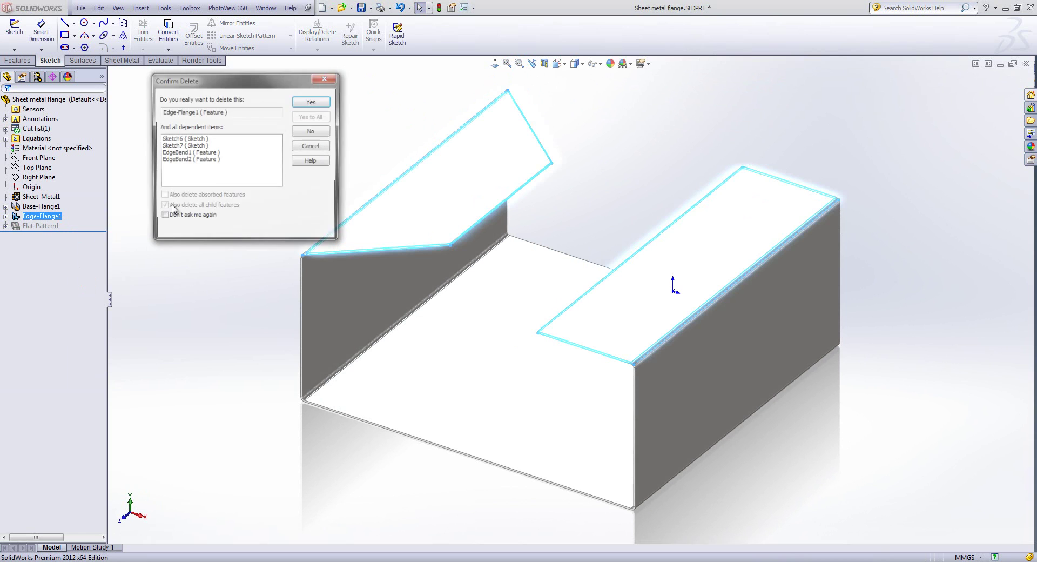
pyautogui.click(313, 101)
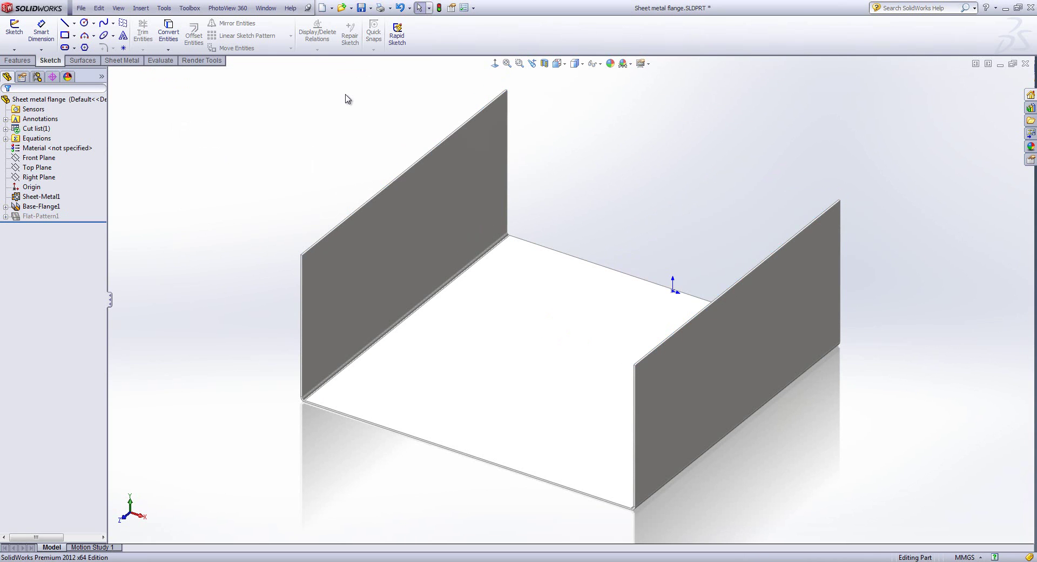
# - Start a Miter Flange from the right wall's outer upper edge, placing its sketch plane at the rear end and viewing it normal to the plane
pyautogui.click(122, 60)
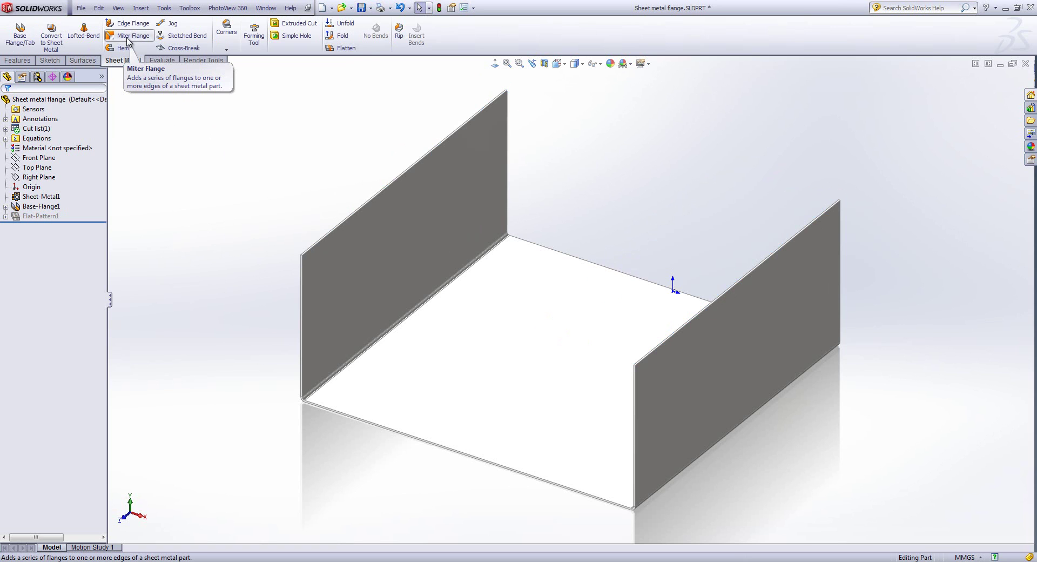
pyautogui.click(128, 37)
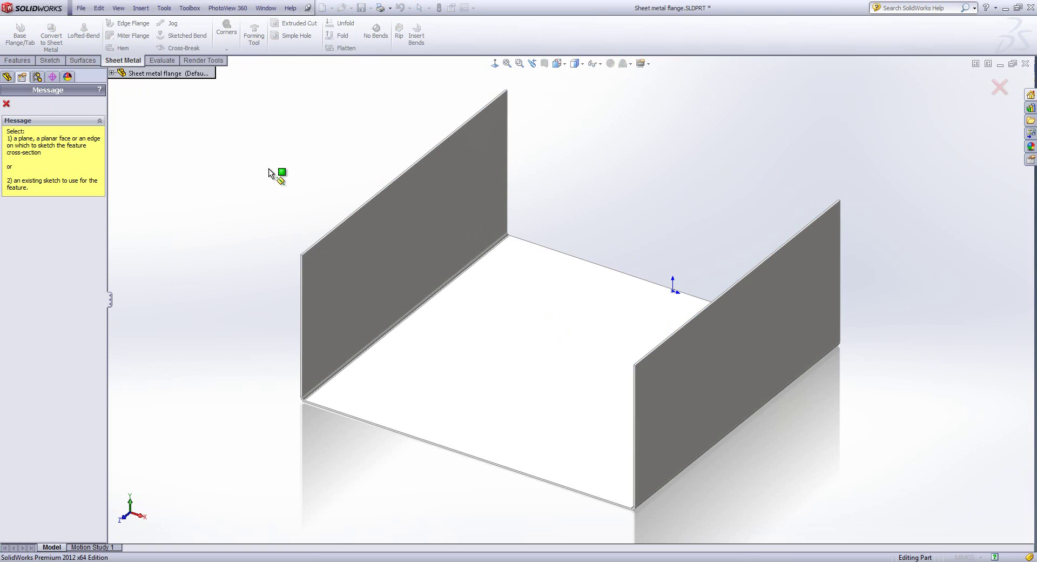
pyautogui.click(834, 212)
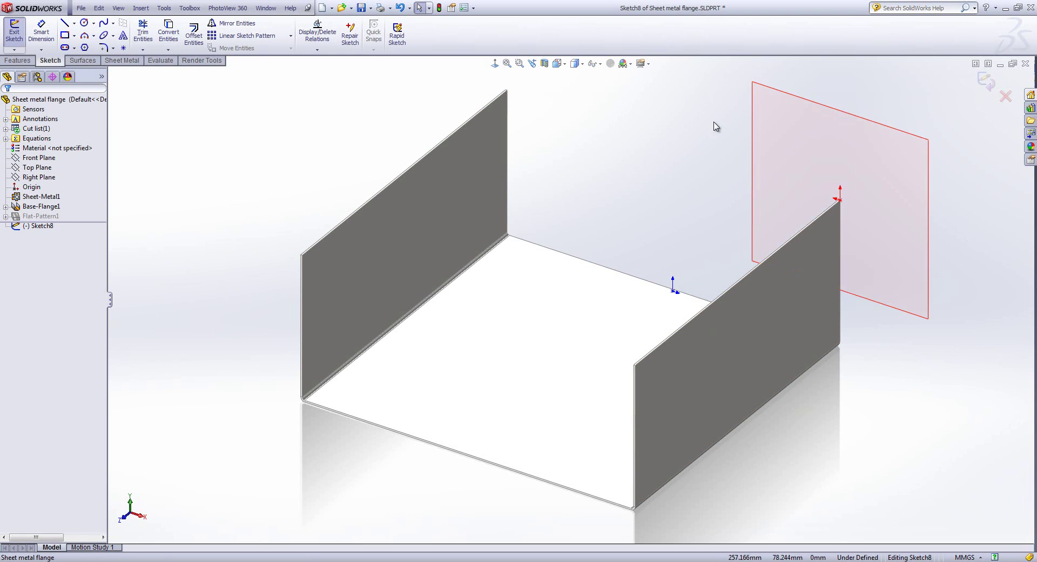
pyautogui.click(495, 64)
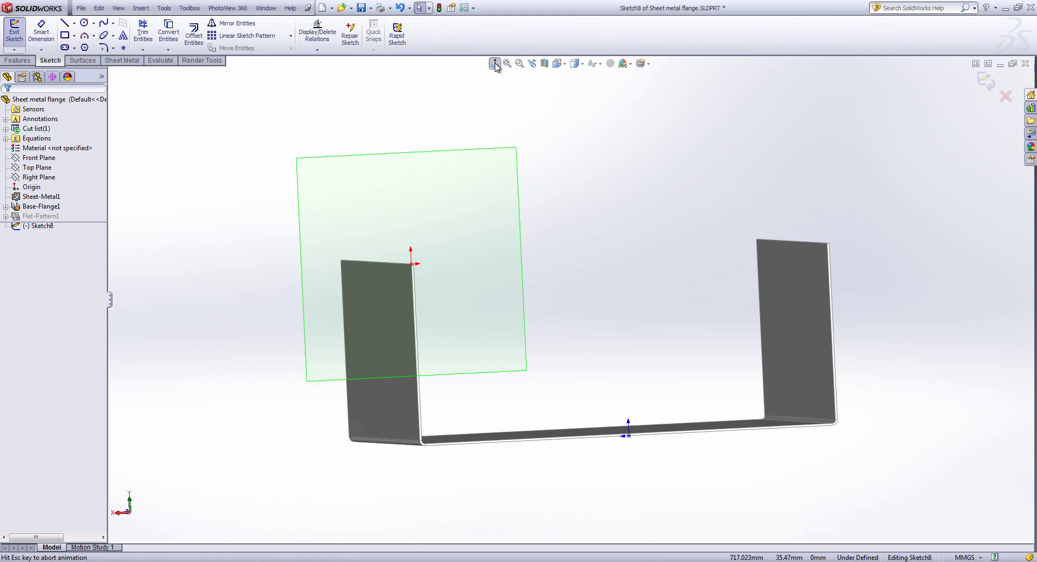
pyautogui.click(481, 304)
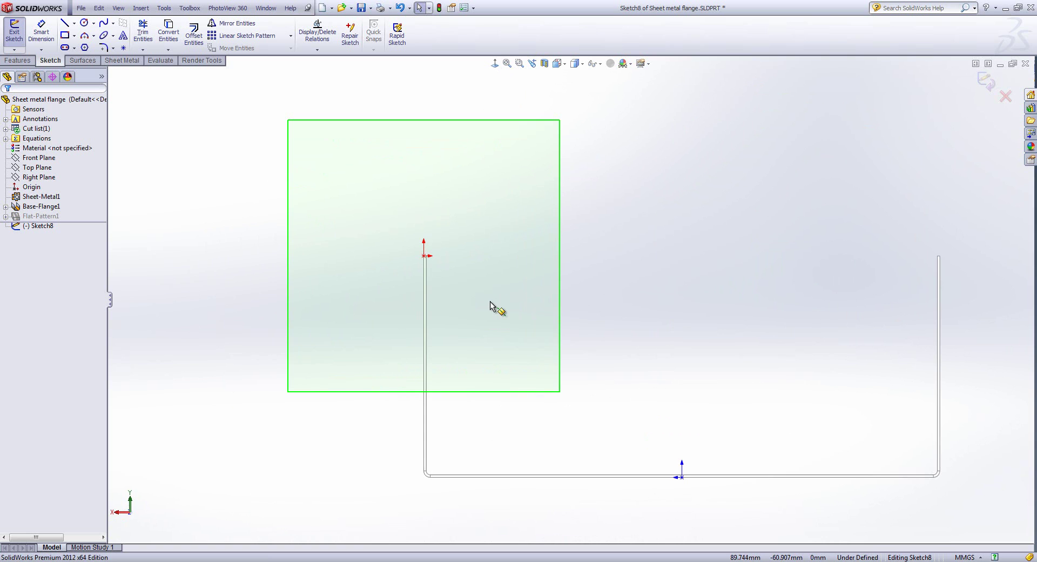
# - Sketch a stepped line profile inward from the edge's endpoint: about 125 mm horizontal, 82 mm up, and 112 mm horizontal
pyautogui.scroll(-2, 490, 305)
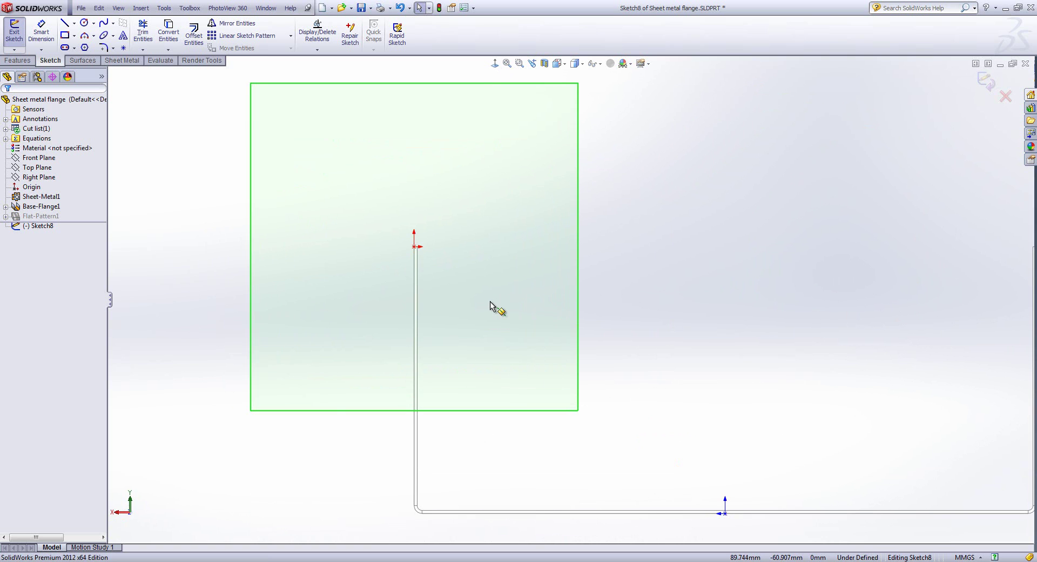
pyautogui.click(64, 24)
pyautogui.scroll(-4, 428, 259)
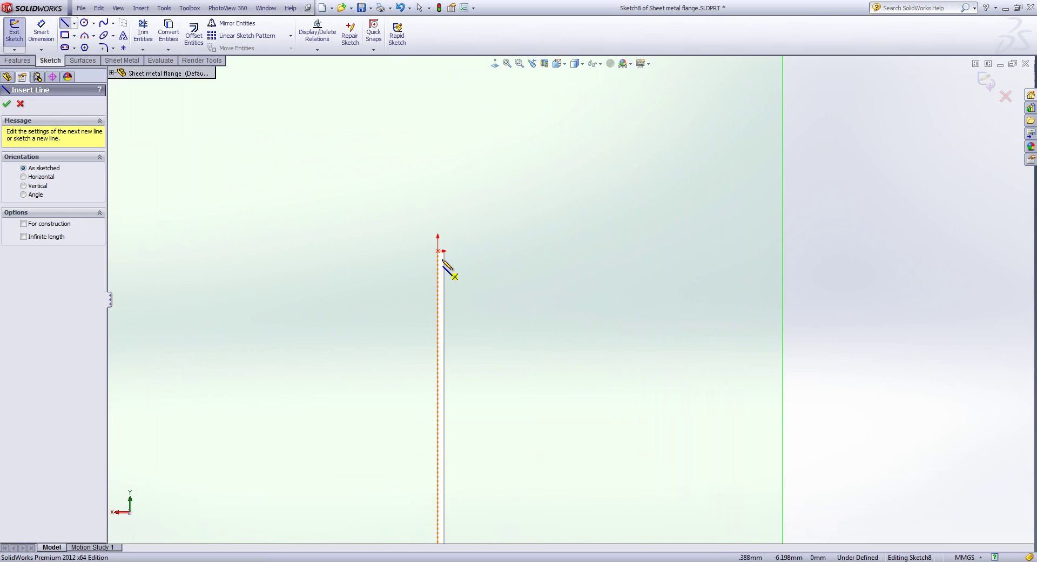
pyautogui.click(438, 252)
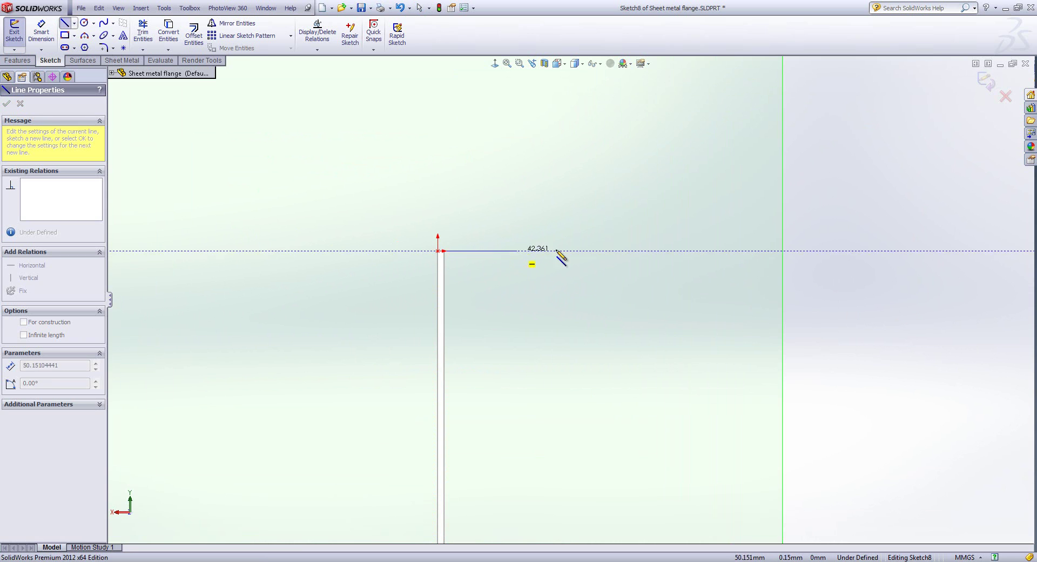
pyautogui.click(672, 250)
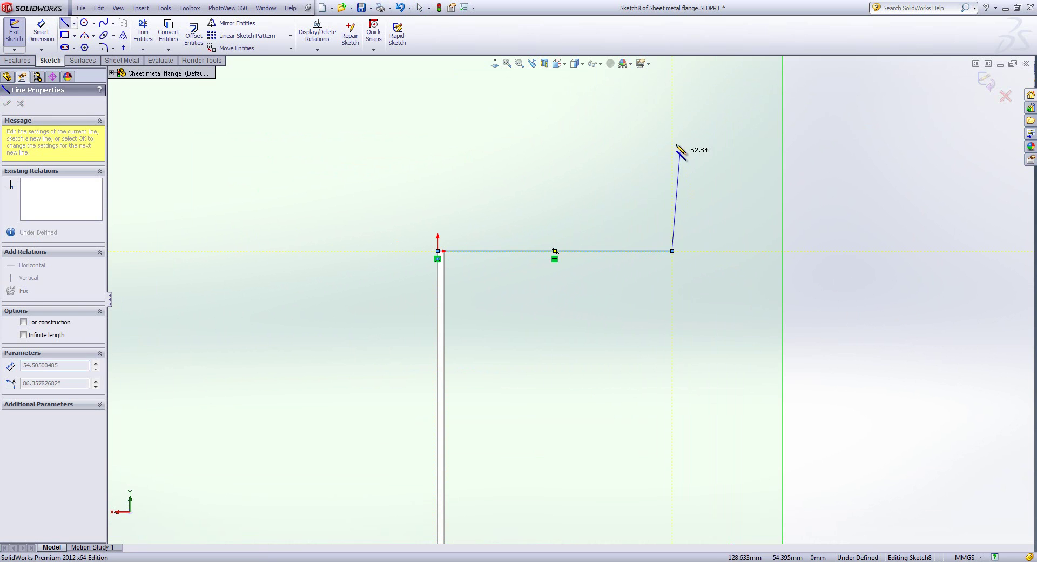
pyautogui.click(672, 97)
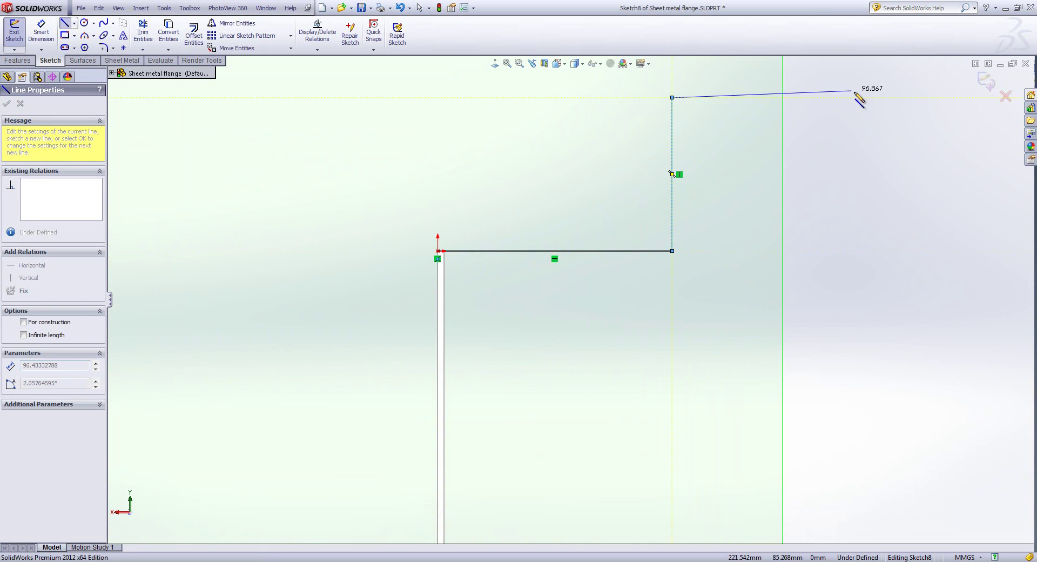
pyautogui.click(880, 97)
pyautogui.press('Escape')
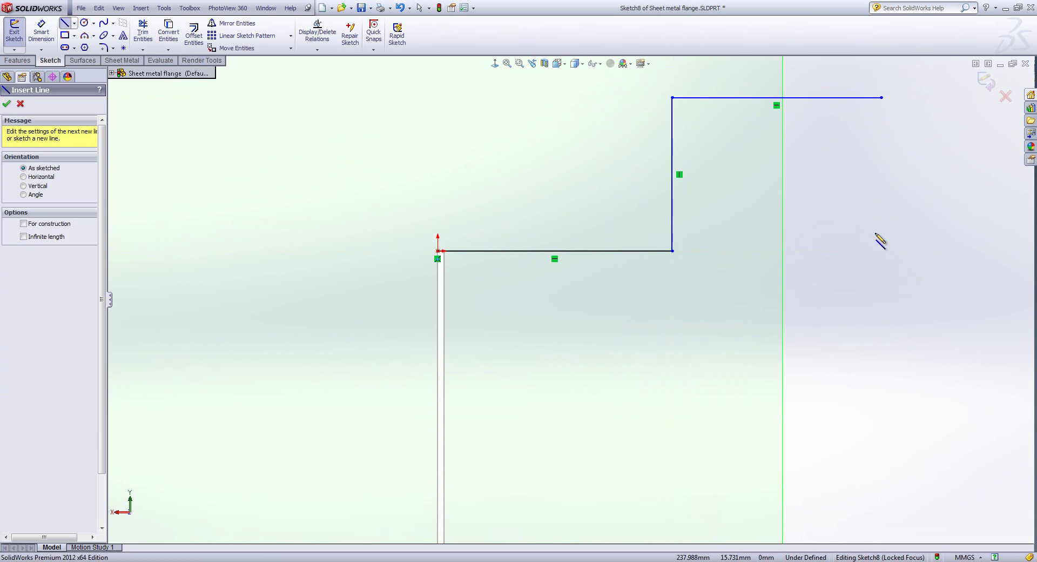
# - Dimension the profile's lower horizontal line, which starts at the wall edge, to 120 mm
pyautogui.press('f')
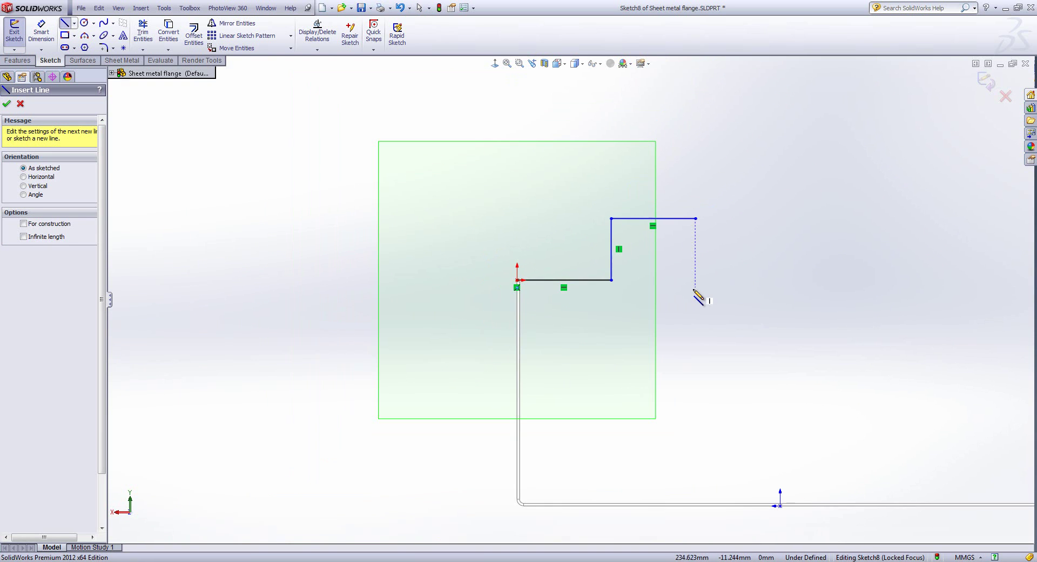
pyautogui.click(41, 33)
pyautogui.click(581, 287)
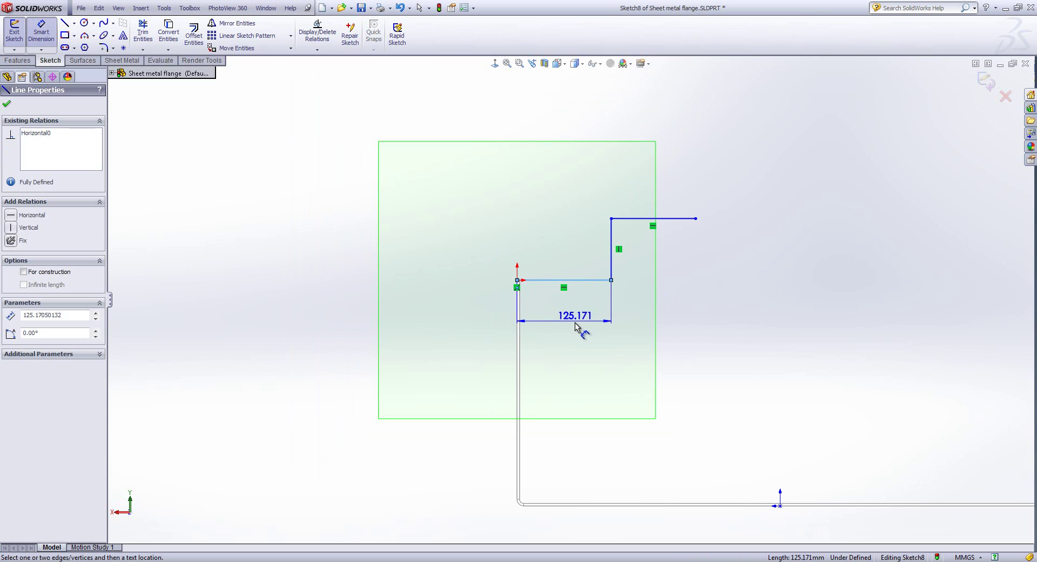
pyautogui.click(575, 322)
pyautogui.write('120')
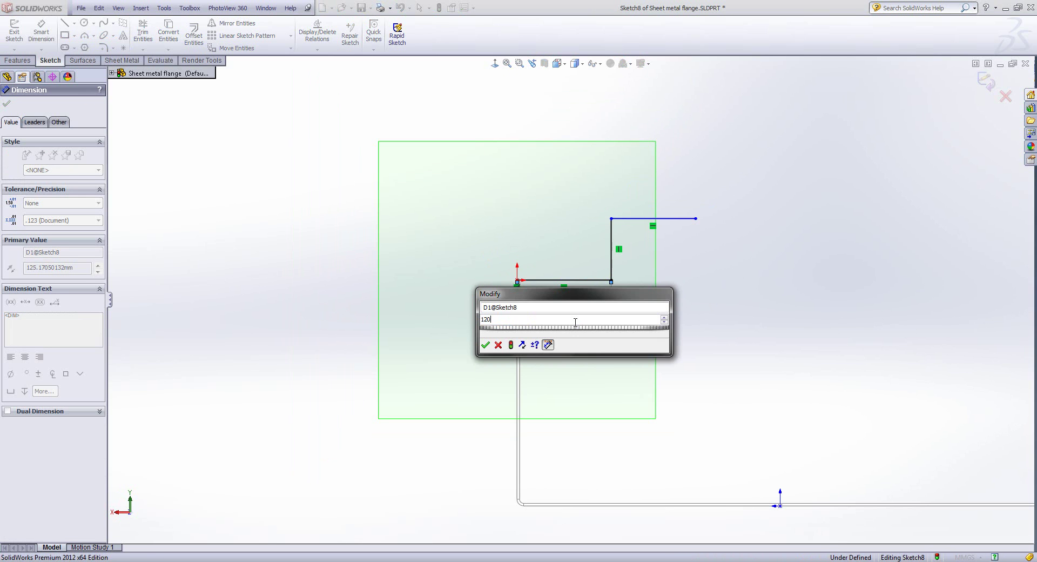
pyautogui.press('Return')
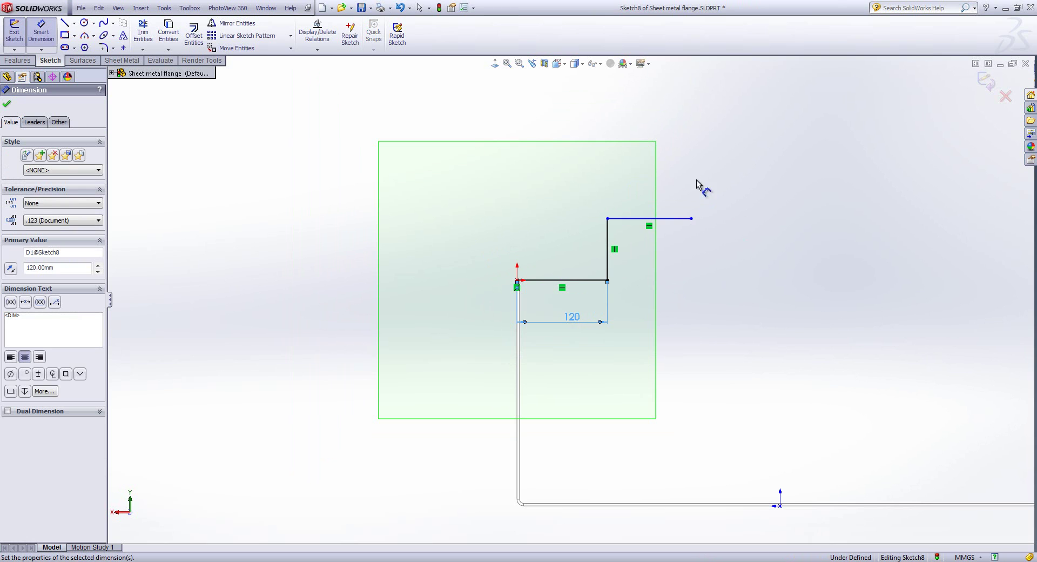
# - Dimension the vertical line of the stepped profile to 50 mm
pyautogui.click(608, 248)
pyautogui.click(644, 250)
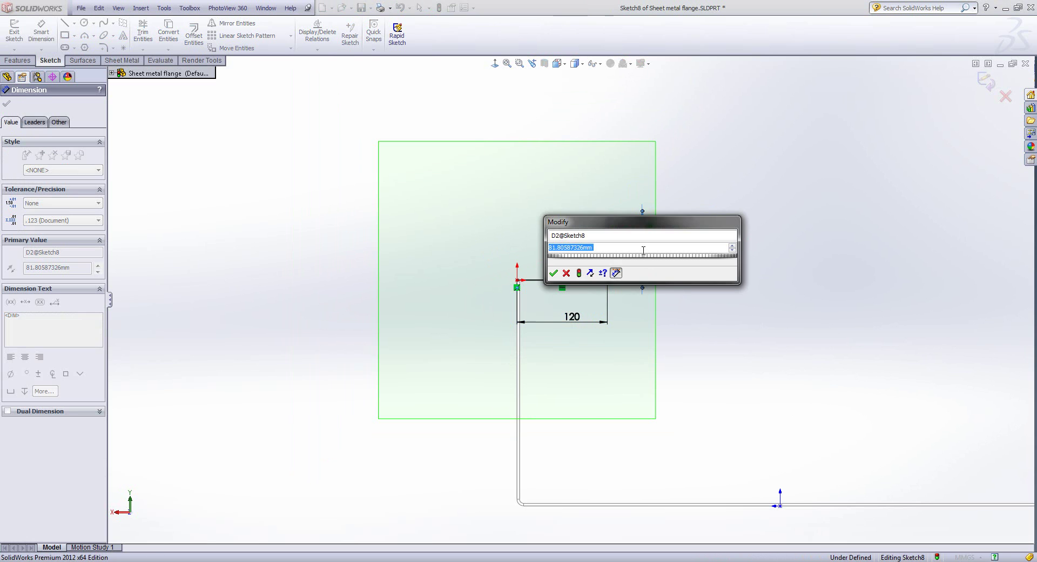
pyautogui.write('50')
pyautogui.press('Return')
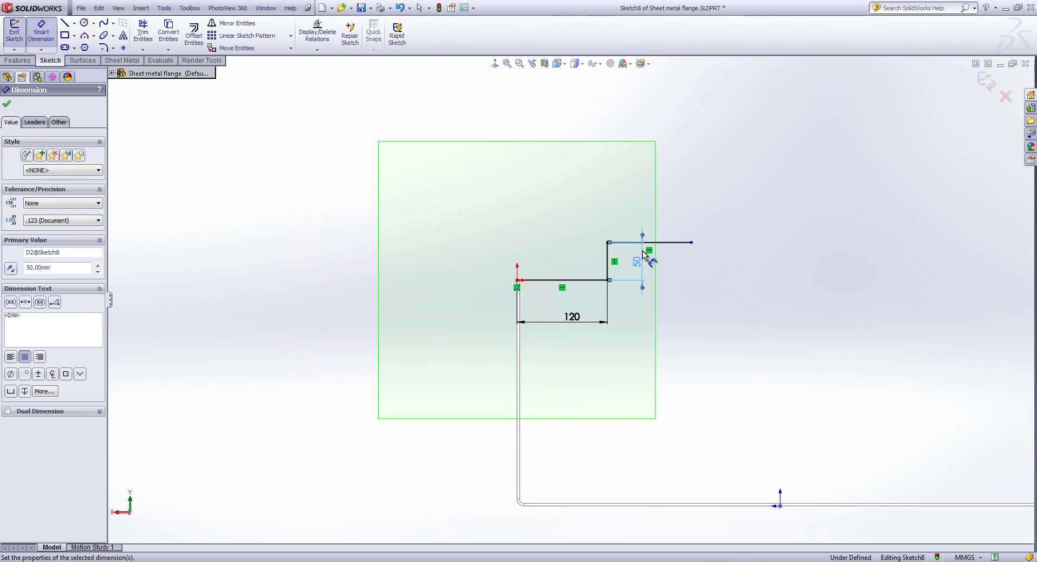
# - Dimension the upper horizontal line of the stepped profile to 200 mm and leave the dimension command
pyautogui.click(668, 242)
pyautogui.click(659, 204)
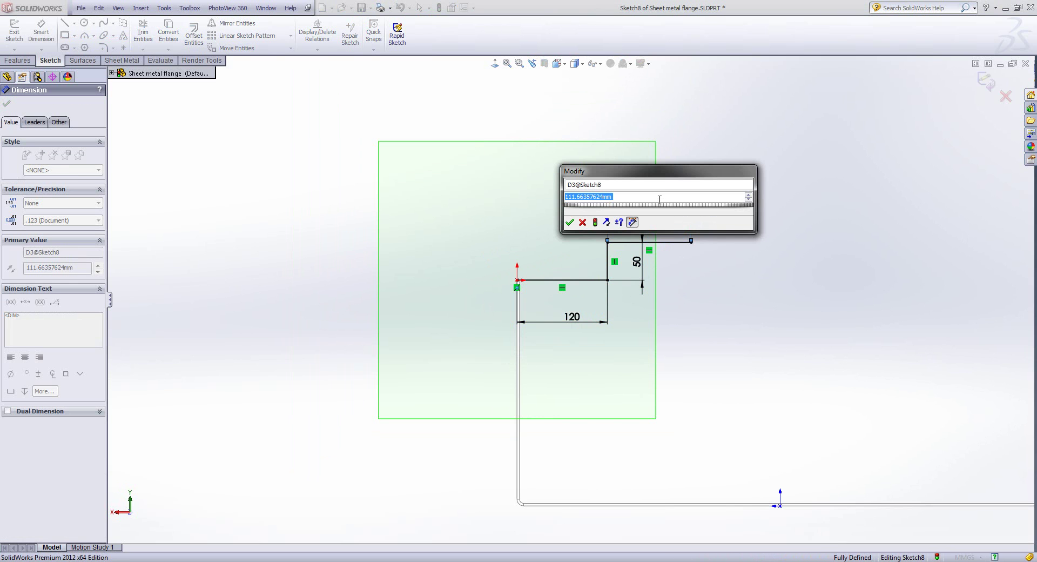
pyautogui.write('20')
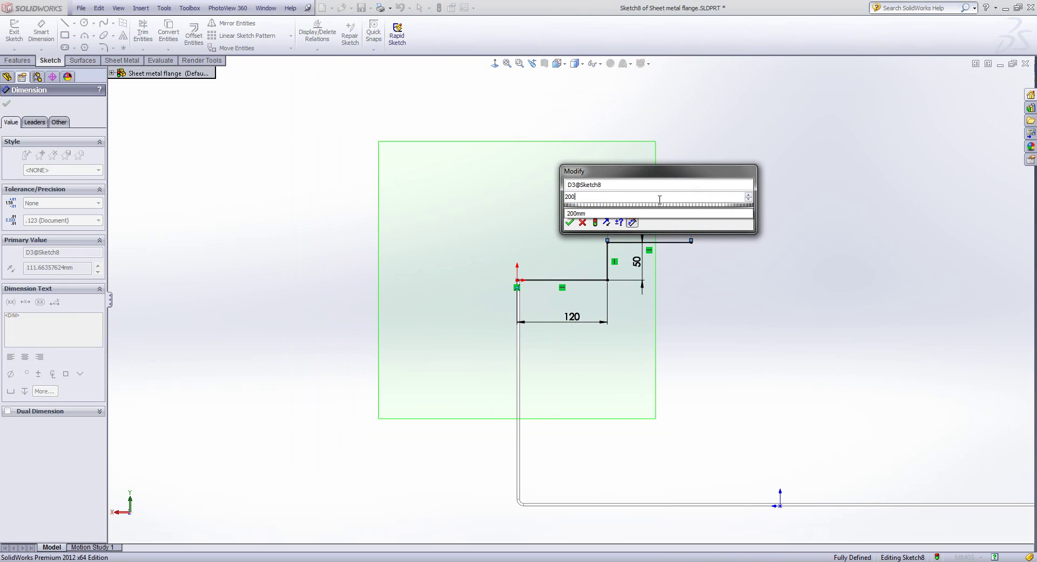
pyautogui.write('0')
pyautogui.press('Return')
pyautogui.press('Escape')
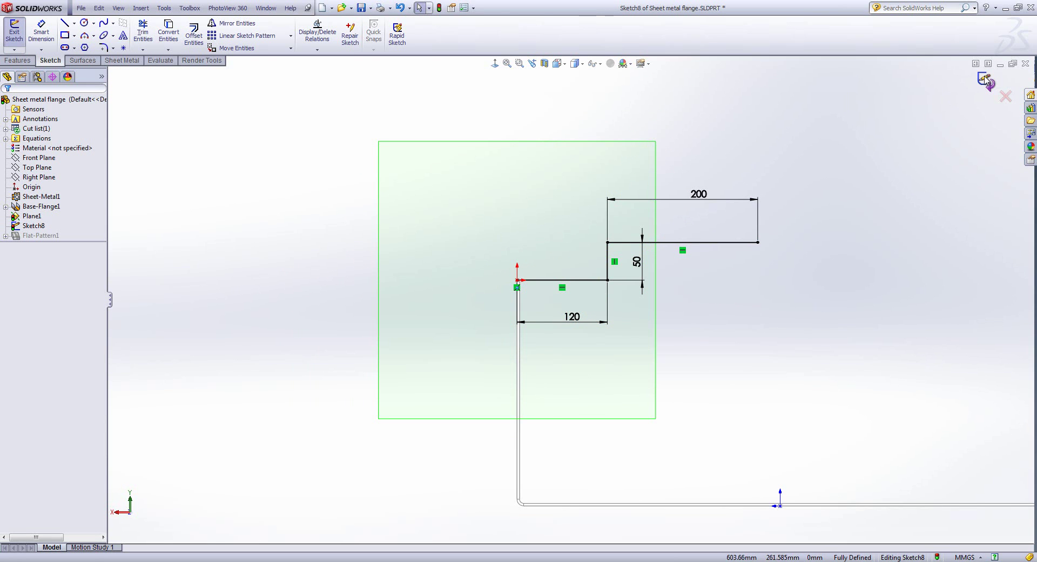
# - Exit the profile sketch and create the miter flange along the wall's edge with the default radius and a 0.25 mm gap distance
pyautogui.click(682, 276)
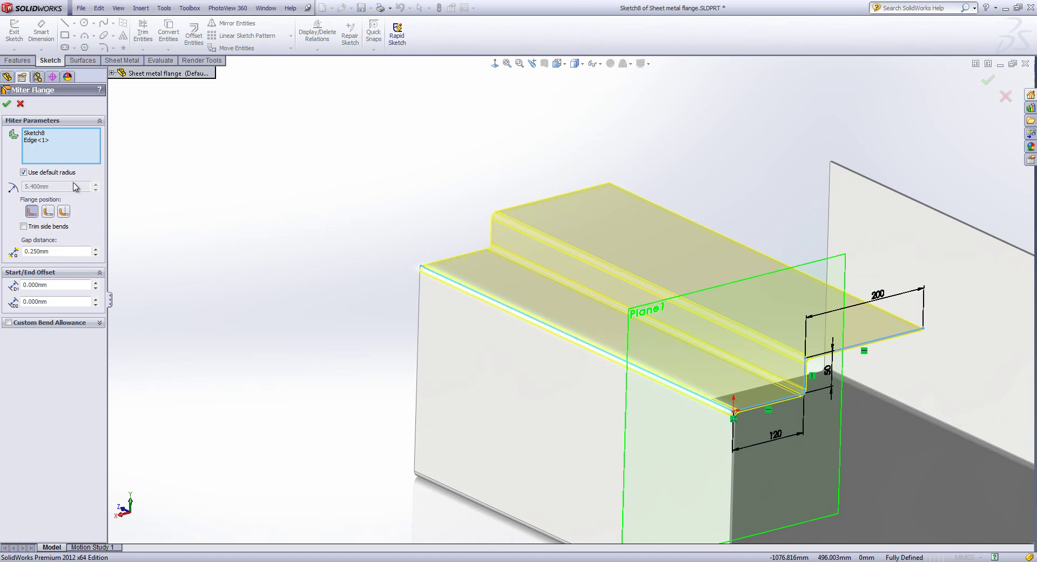
pyautogui.click(7, 103)
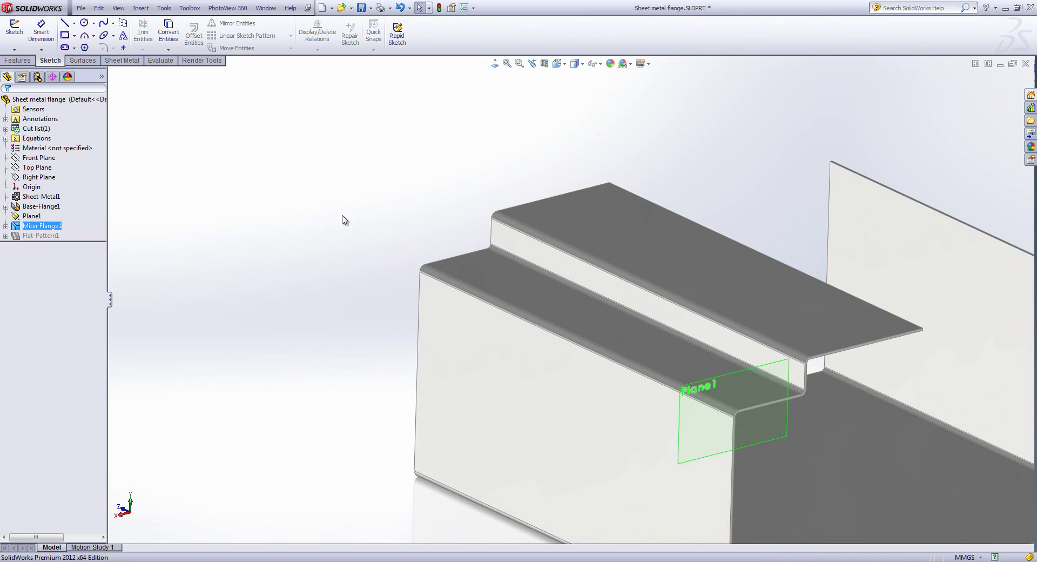